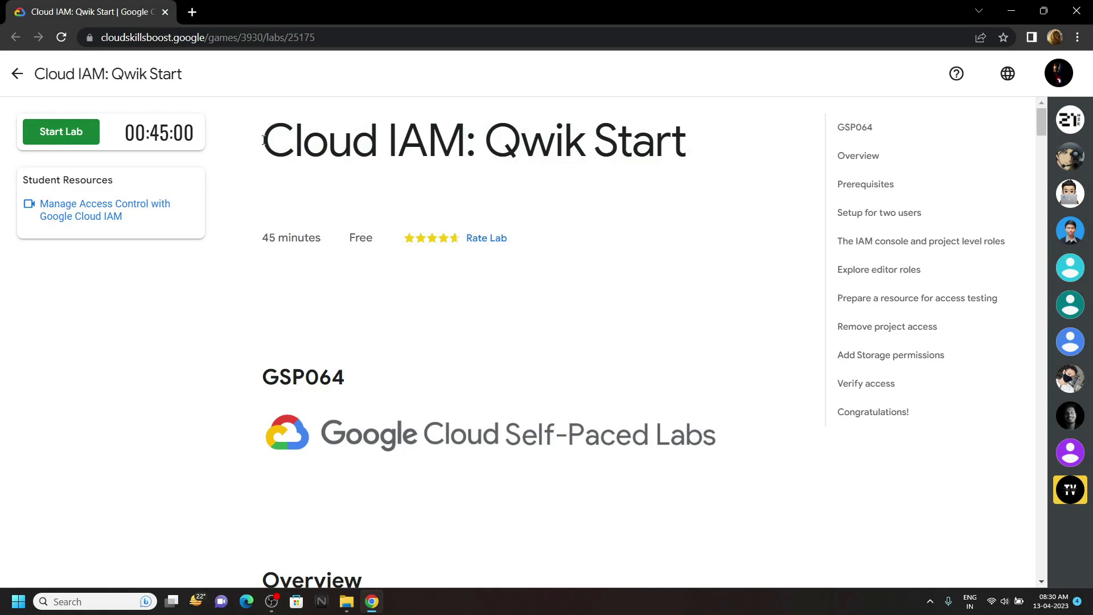
- Start the Cloud IAM: Qwik Start lab so its timer runs and credentials are issued
left_click_drag(263, 141, 713, 129)
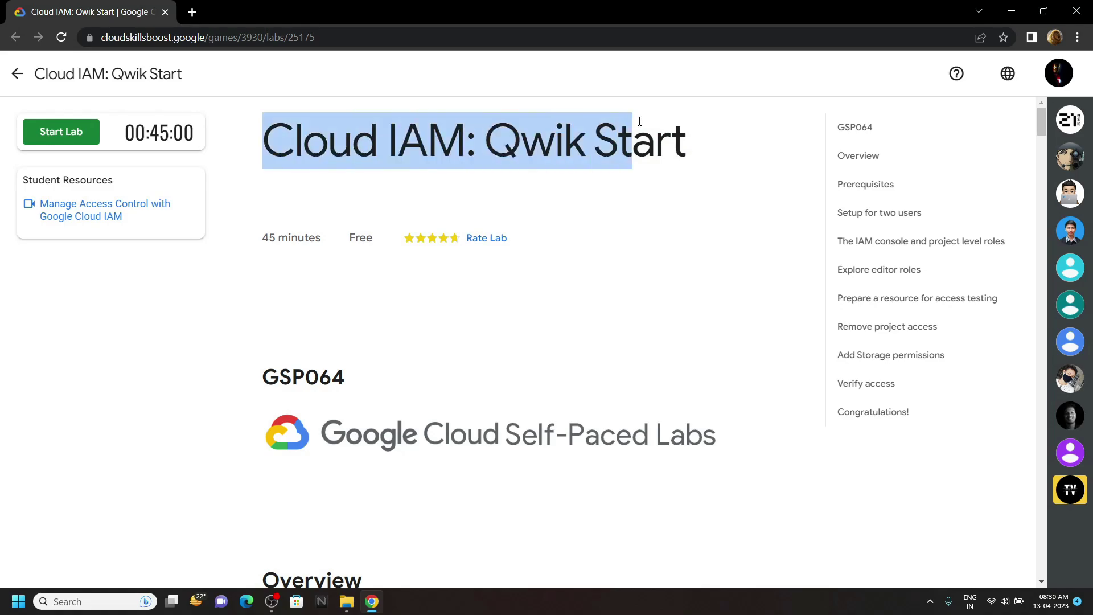
left_click(94, 133)
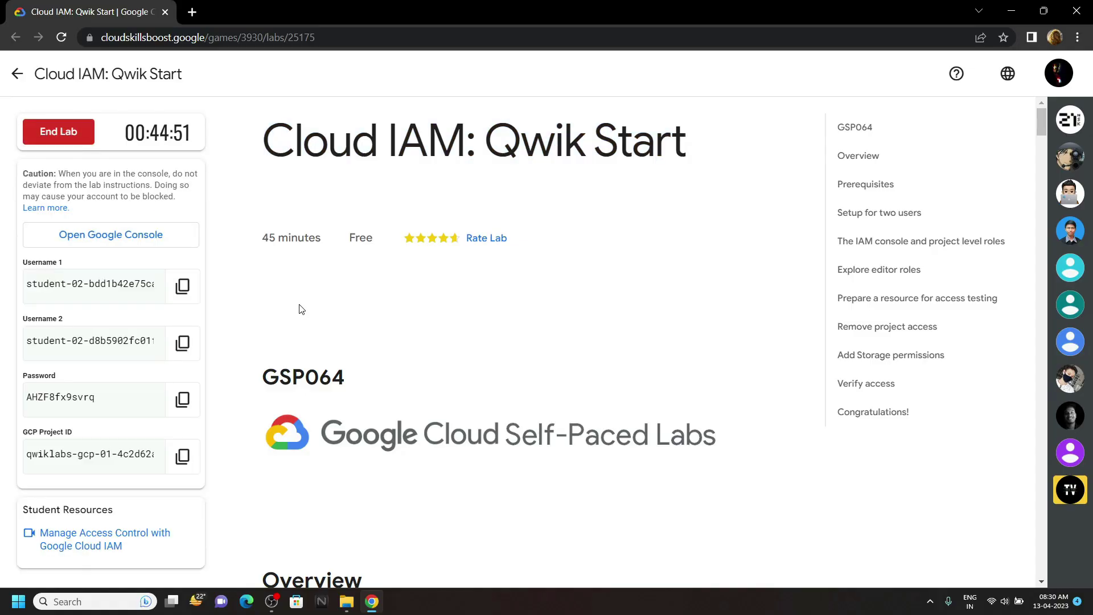
- Enter the first lab username as the Google sign-in email
left_click(183, 286)
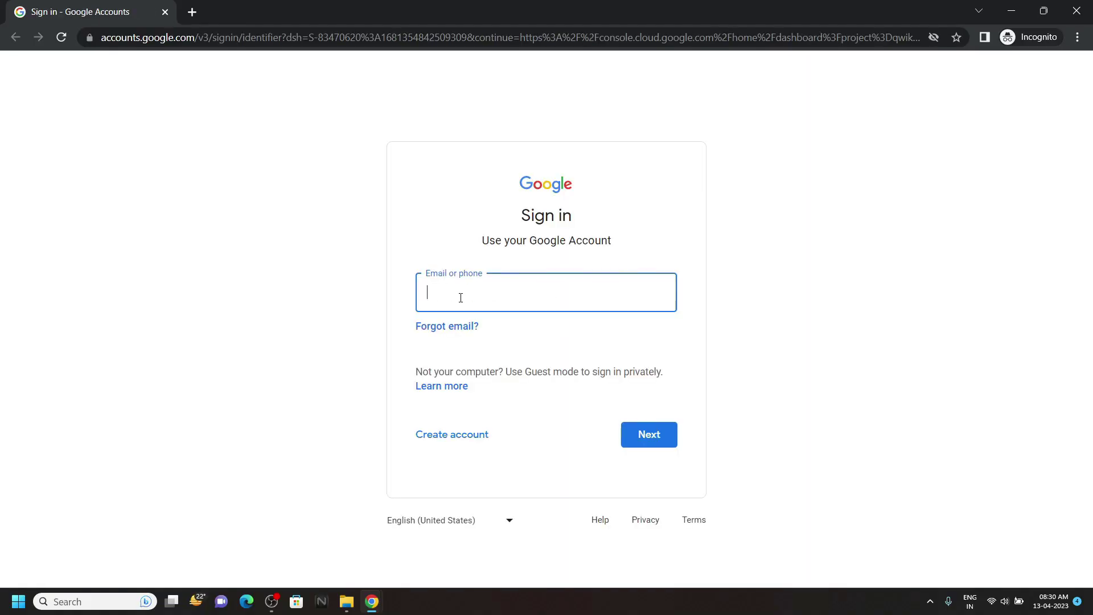
key("ctrl+v")
key("Return")
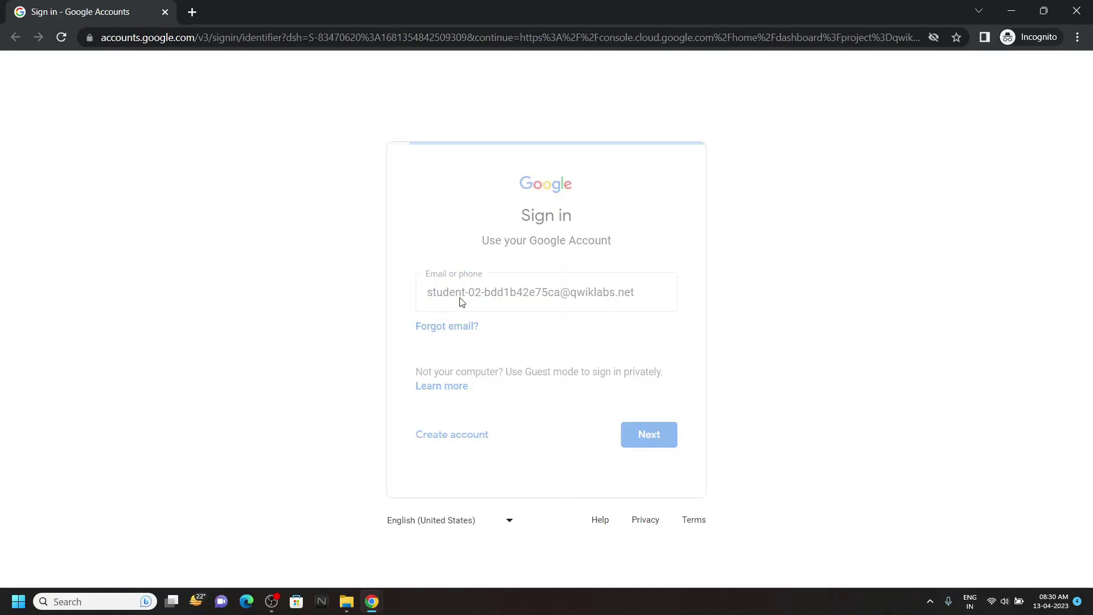
mouse_move(371, 601)
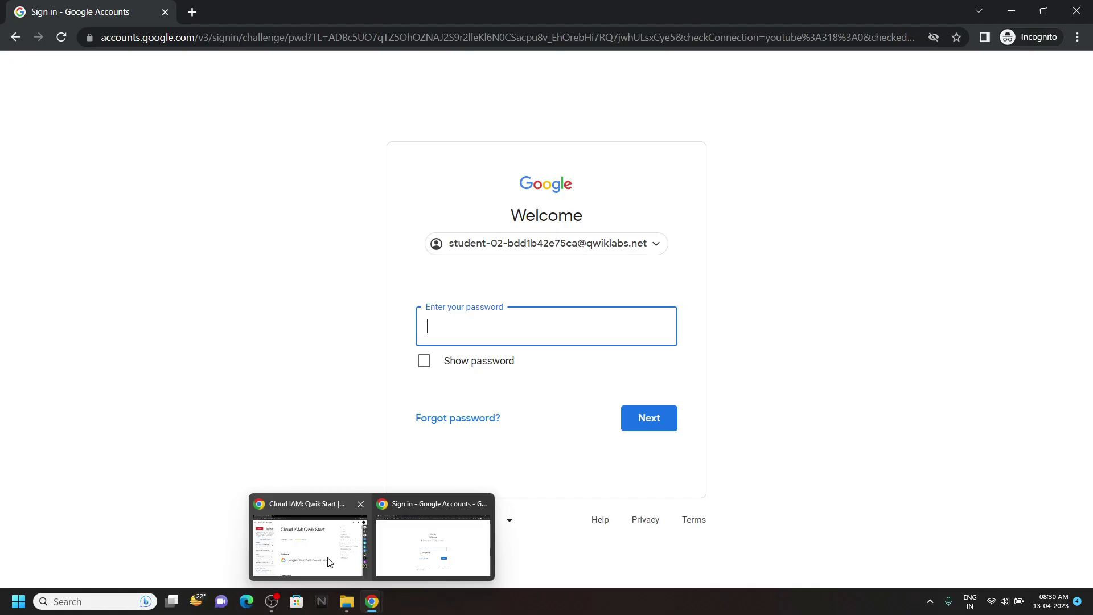
- Enter the copied lab password, sign in, and accept the new-account terms
left_click(322, 557)
left_click(185, 401)
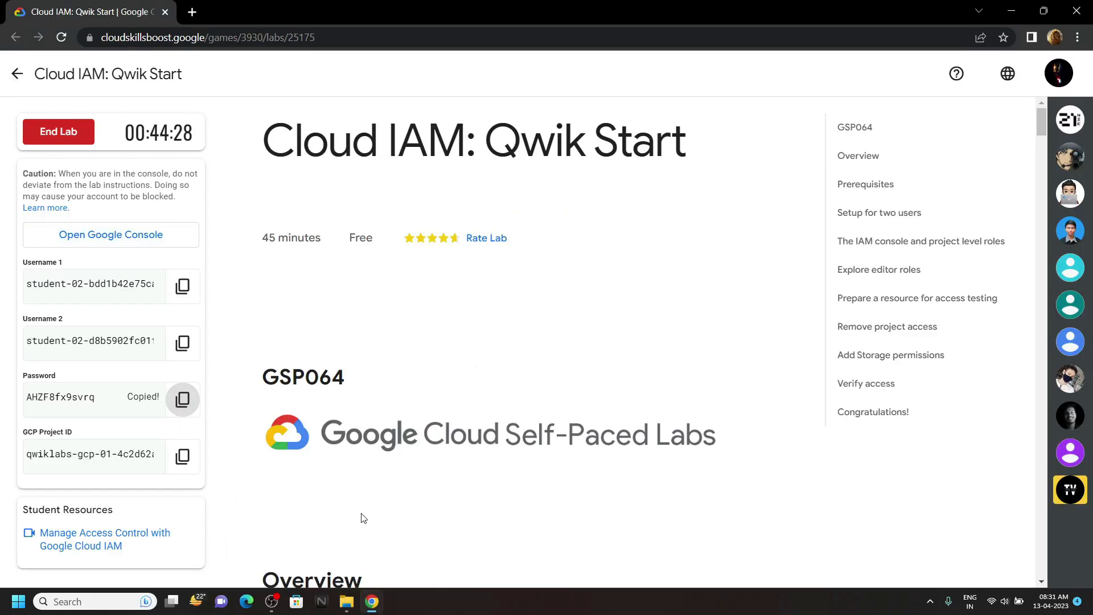
mouse_move(371, 601)
left_click(409, 546)
key("ctrl+v")
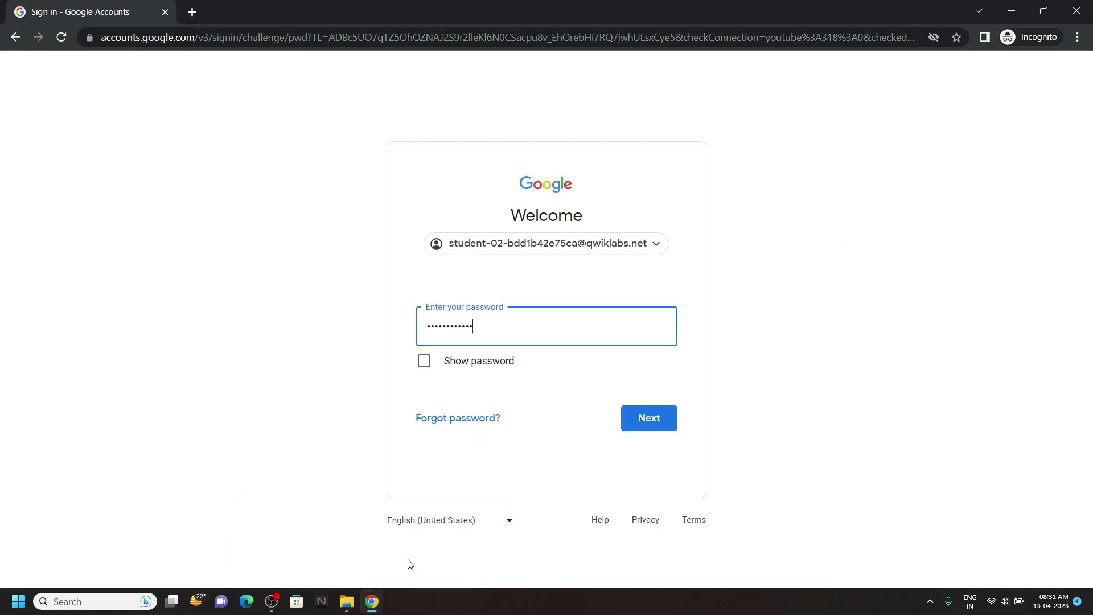
key("Return")
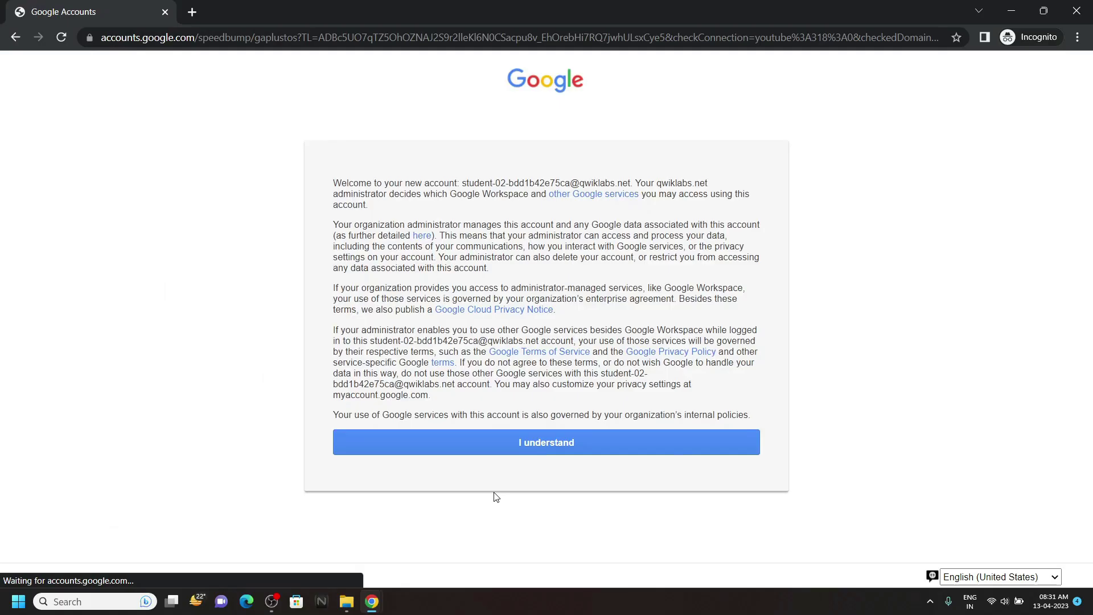
left_click(546, 449)
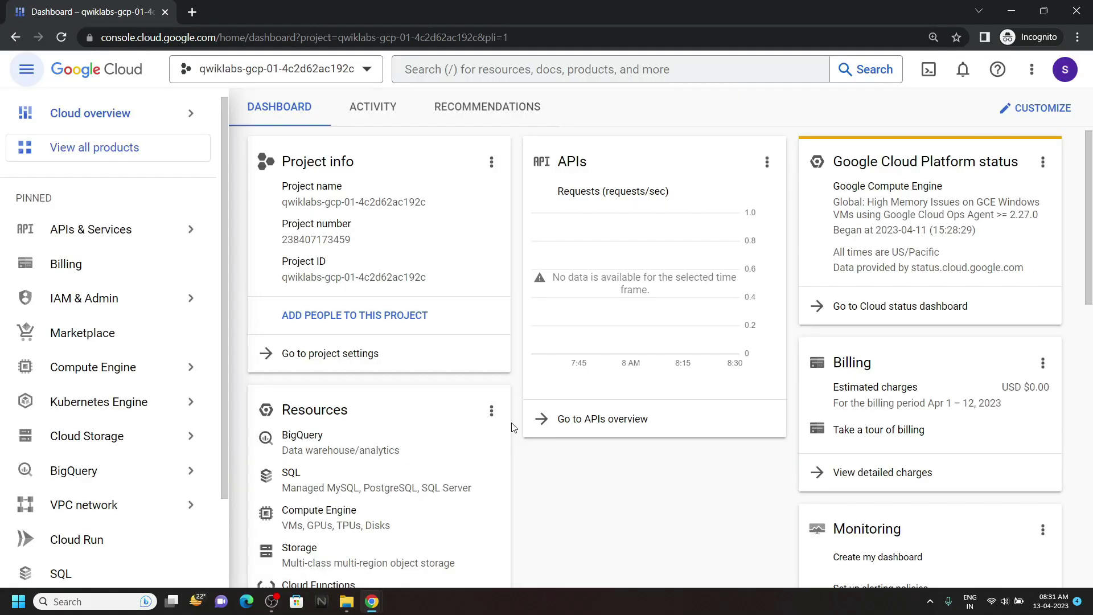
mouse_move(87, 435)
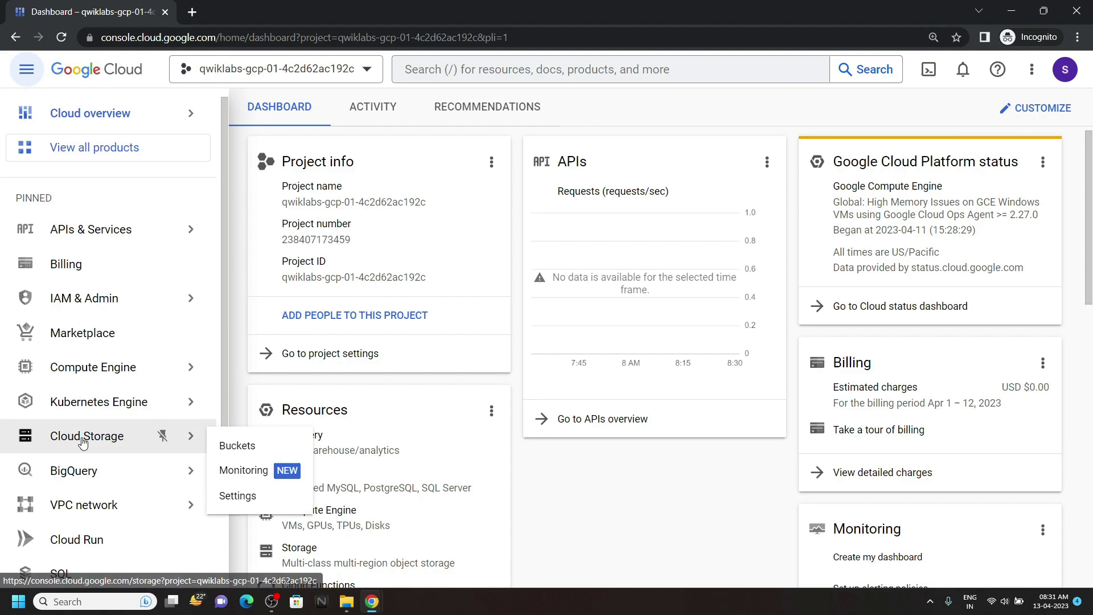
- Go to Cloud Storage > Buckets for the lab project
left_click(237, 446)
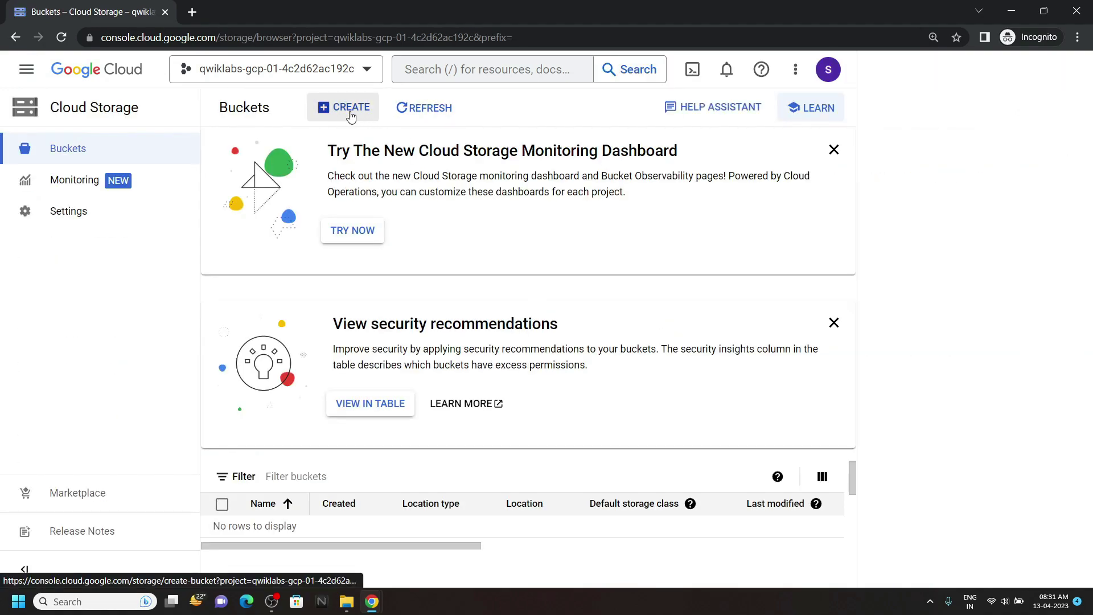
- Start a new bucket and paste the copied GCP project ID as its name
left_click(346, 113)
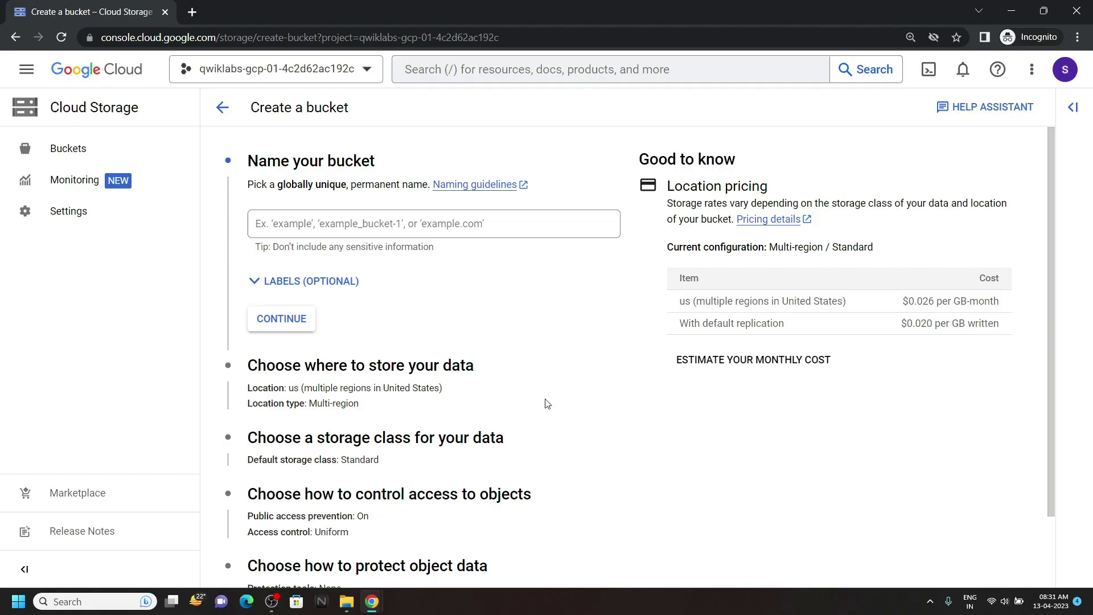
left_click(371, 601)
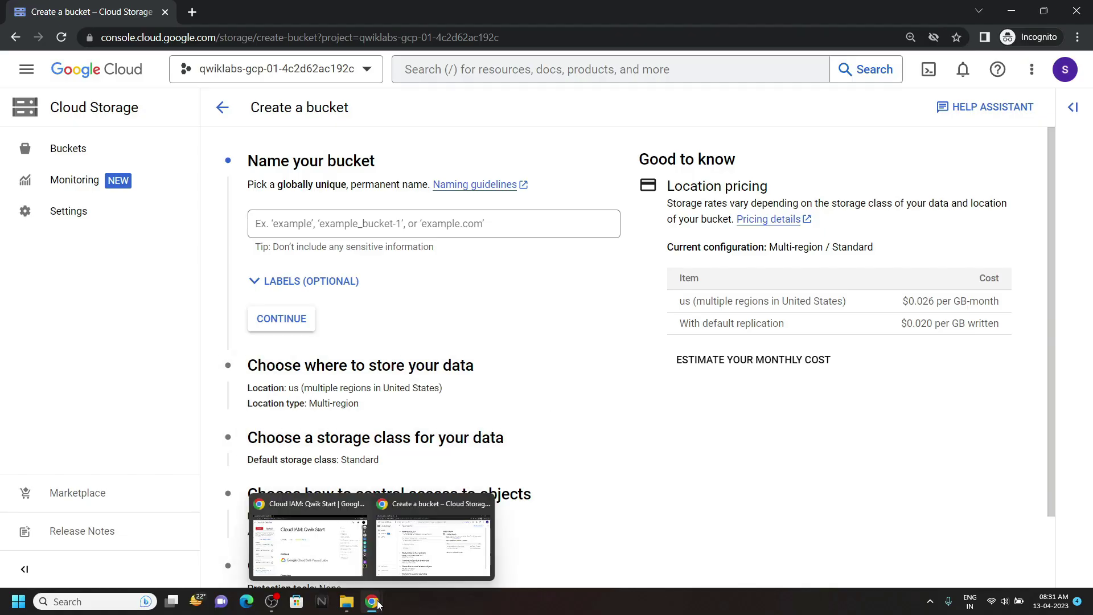
left_click(329, 552)
left_click(182, 456)
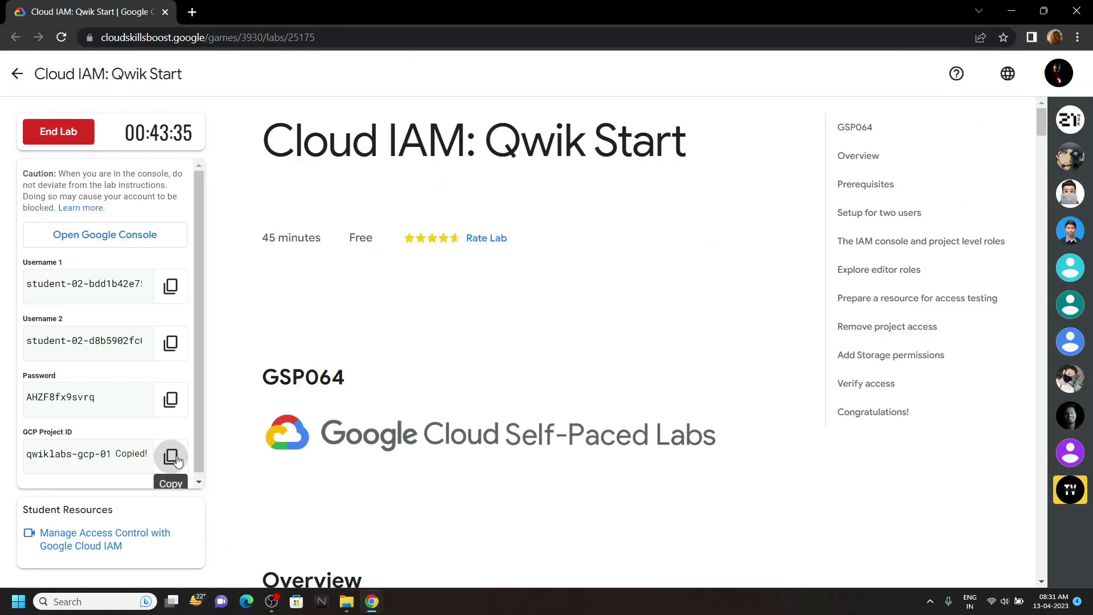
left_click(427, 538)
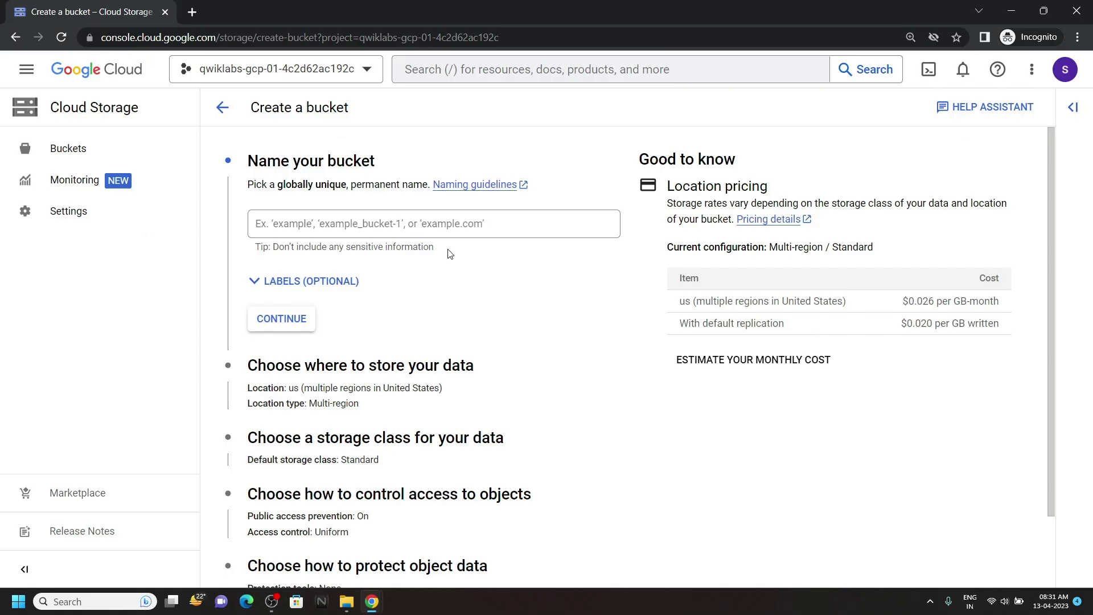
left_click(498, 226)
key("ctrl+v")
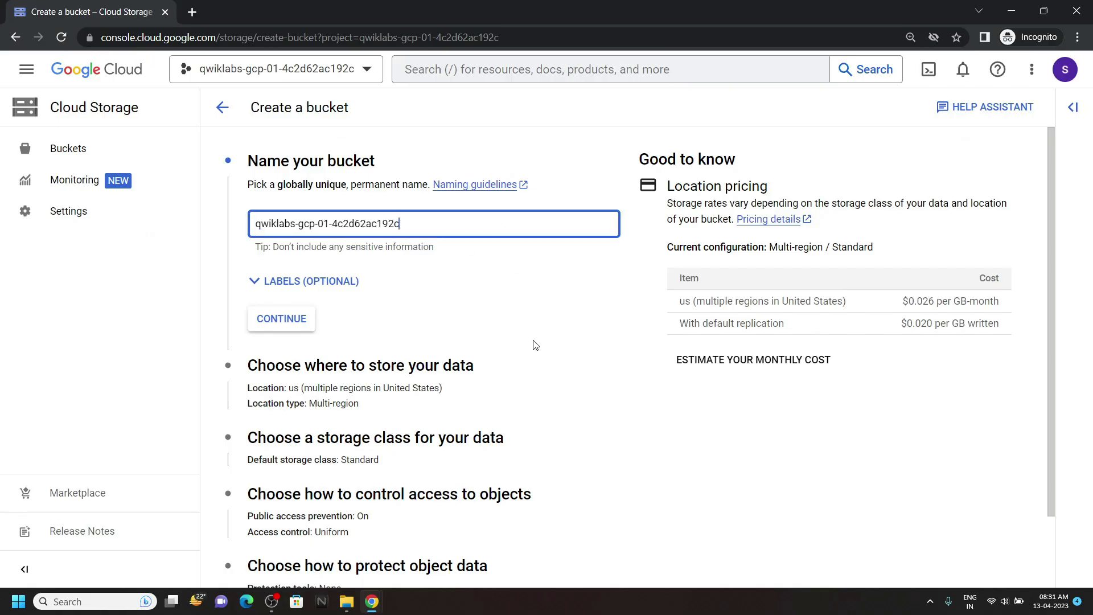
scroll(534, 344, "down", 2)
- Create the bucket, confirm public access prevention, and close the tutorial panel
left_click(247, 551)
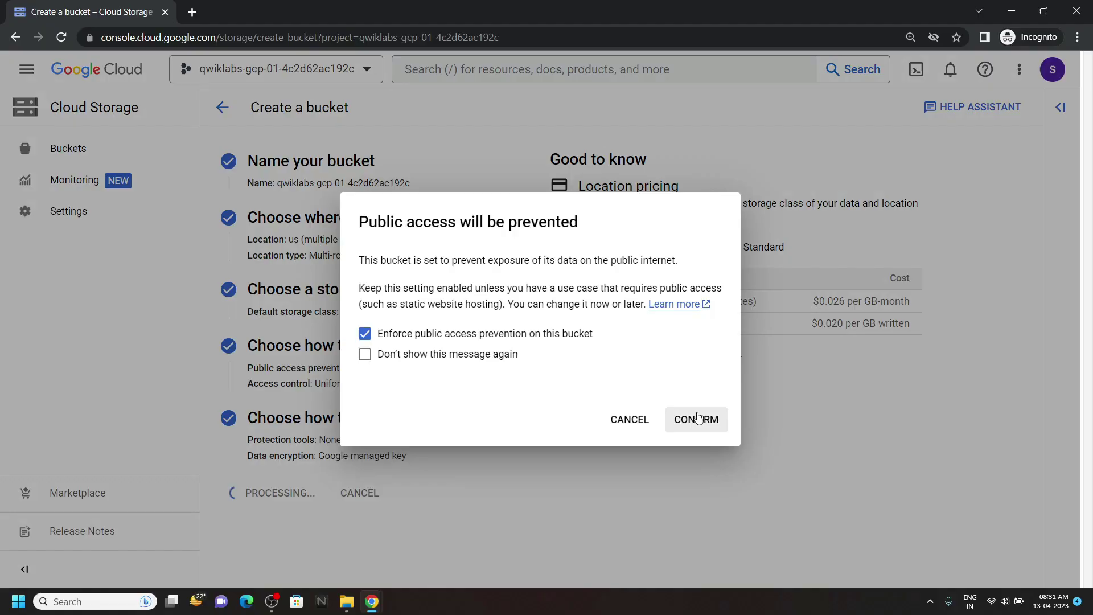
left_click(697, 417)
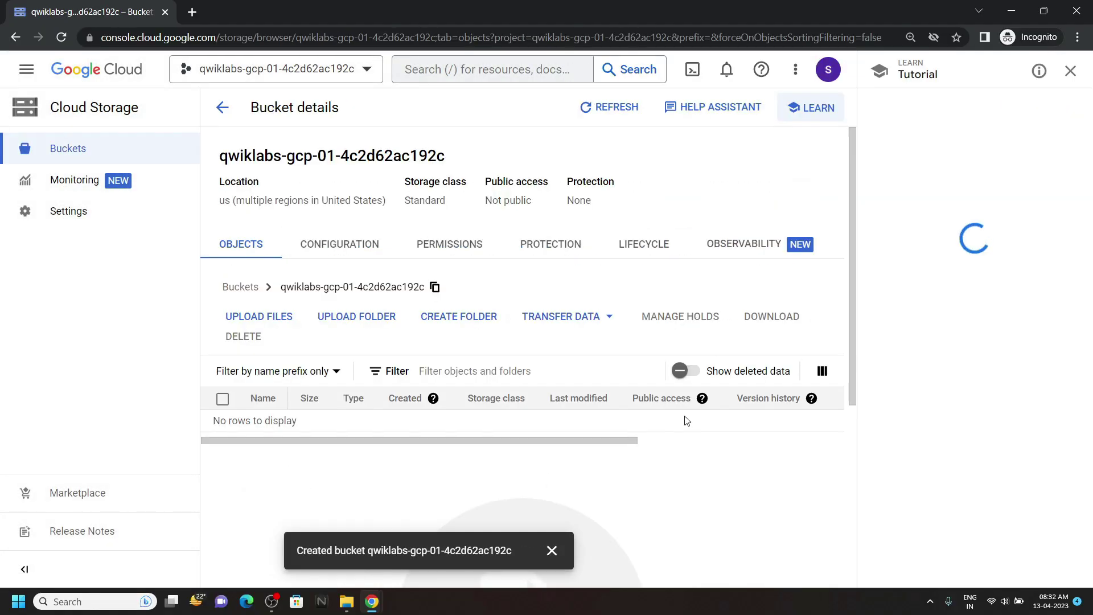
left_click(1070, 71)
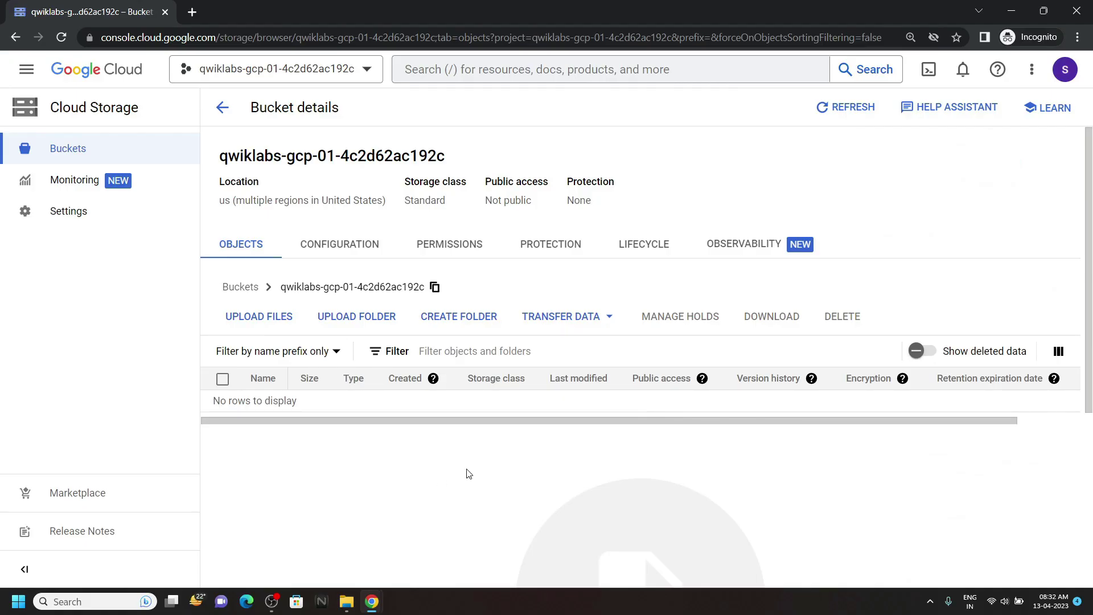
- Make a new text document on the Desktop and name it sample.txt
left_click(346, 600)
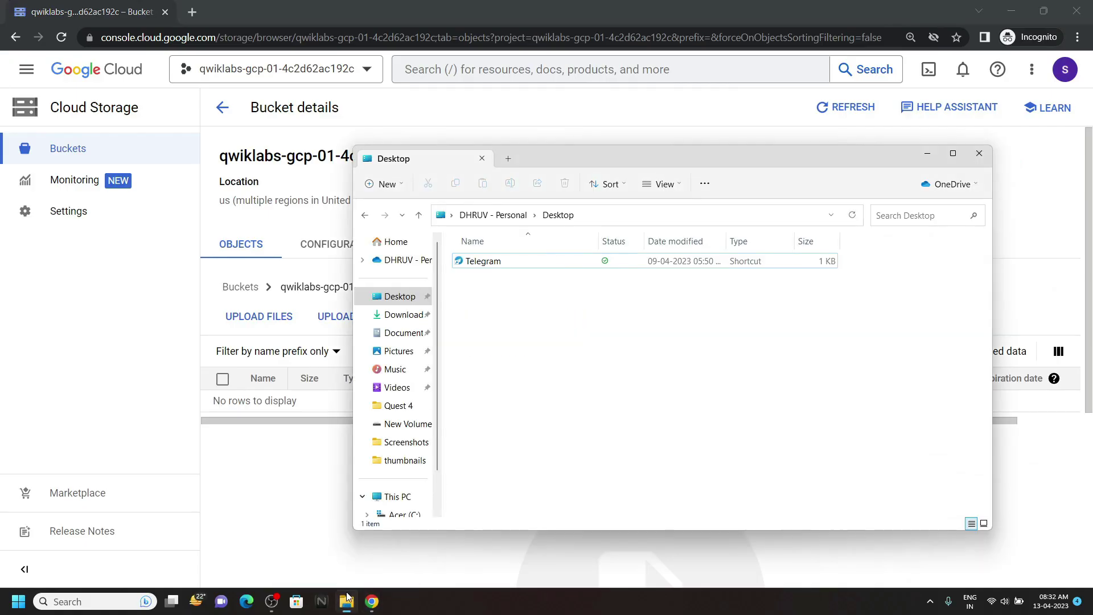
right_click(599, 364)
mouse_move(649, 303)
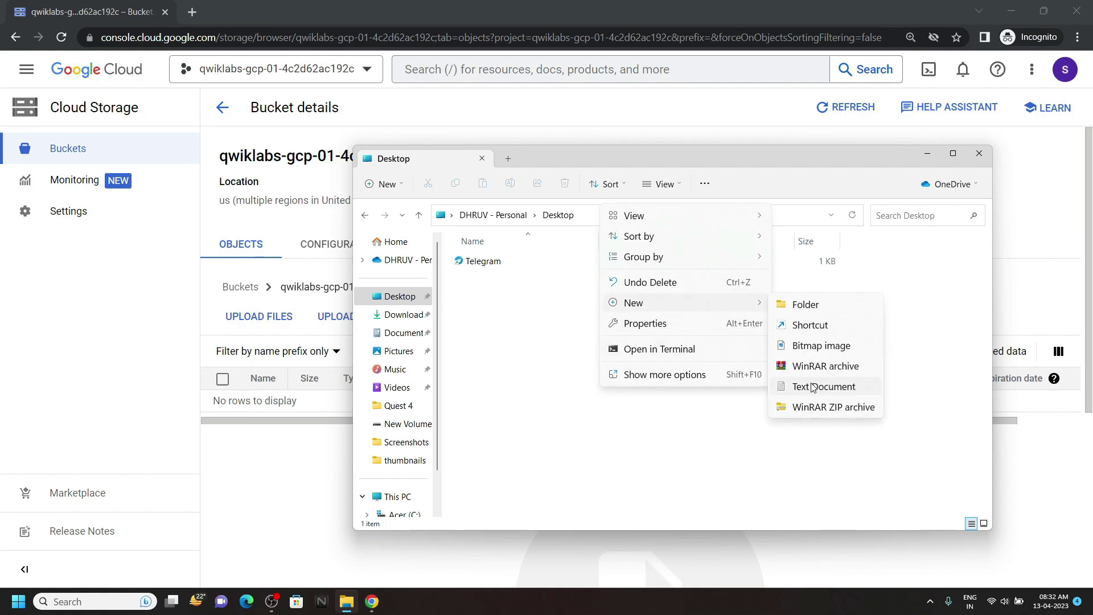
left_click(820, 386)
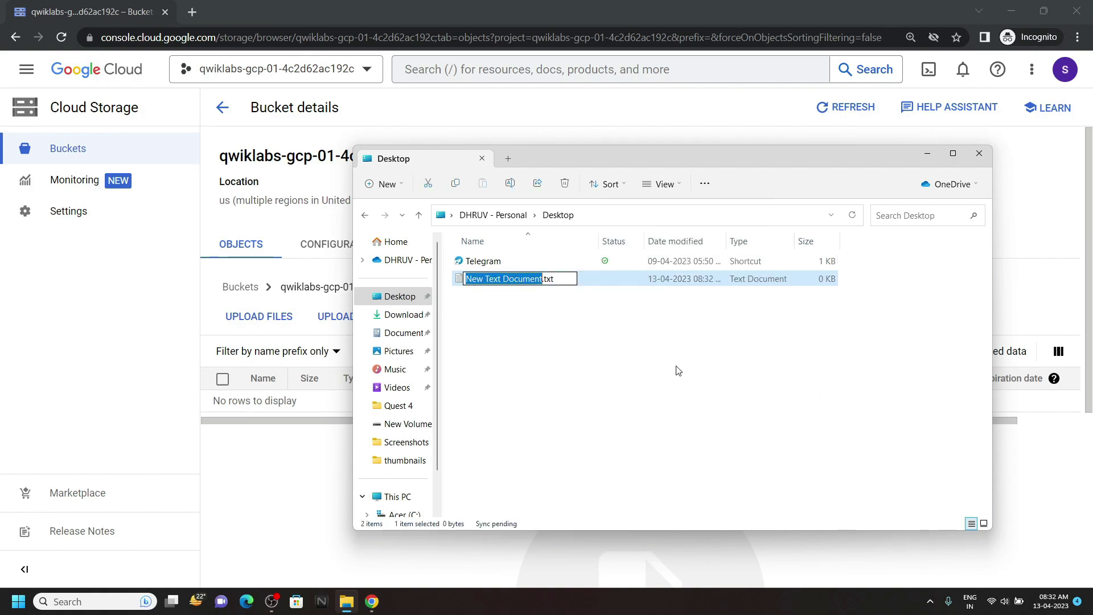
type("sample")
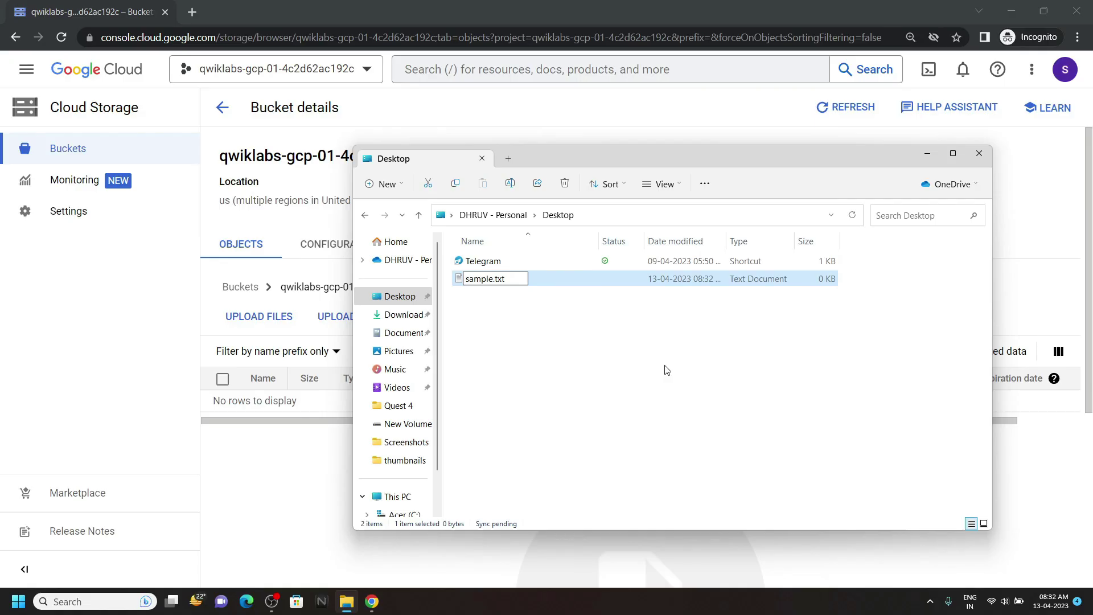
key("Return")
- Drag sample.txt from File Explorer into the bucket's objects list and collapse the upload panel
left_click_drag(598, 159, 714, 165)
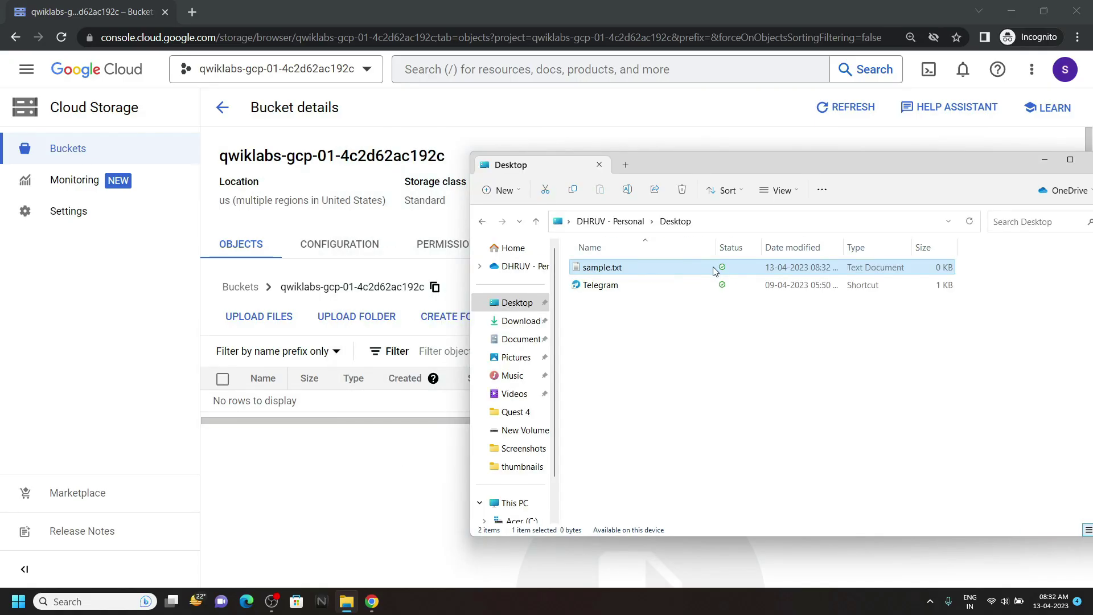
left_click_drag(713, 267, 359, 365)
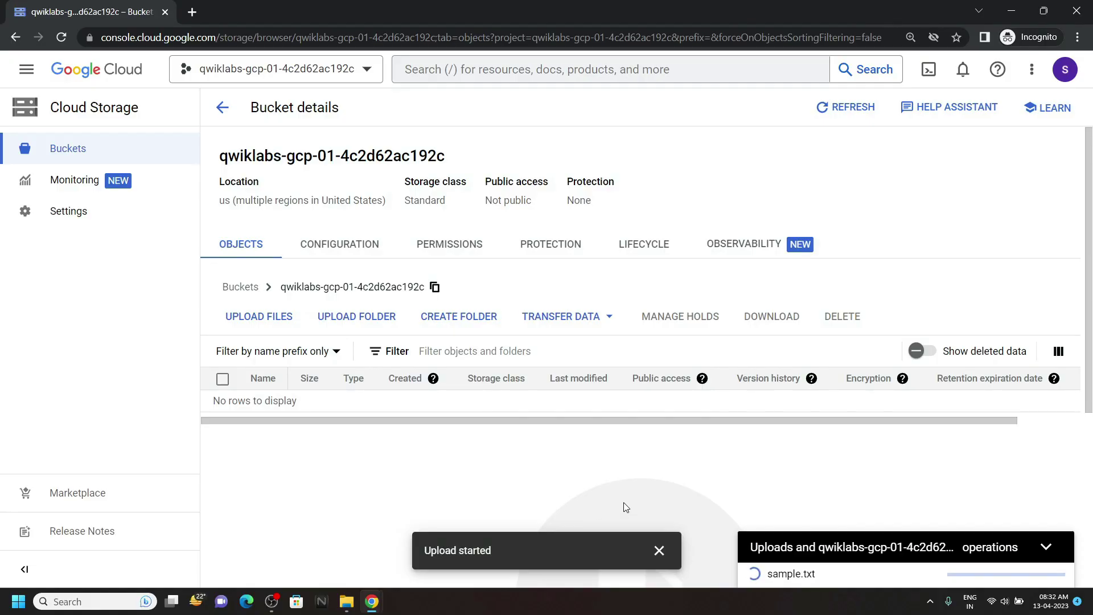
left_click(1048, 557)
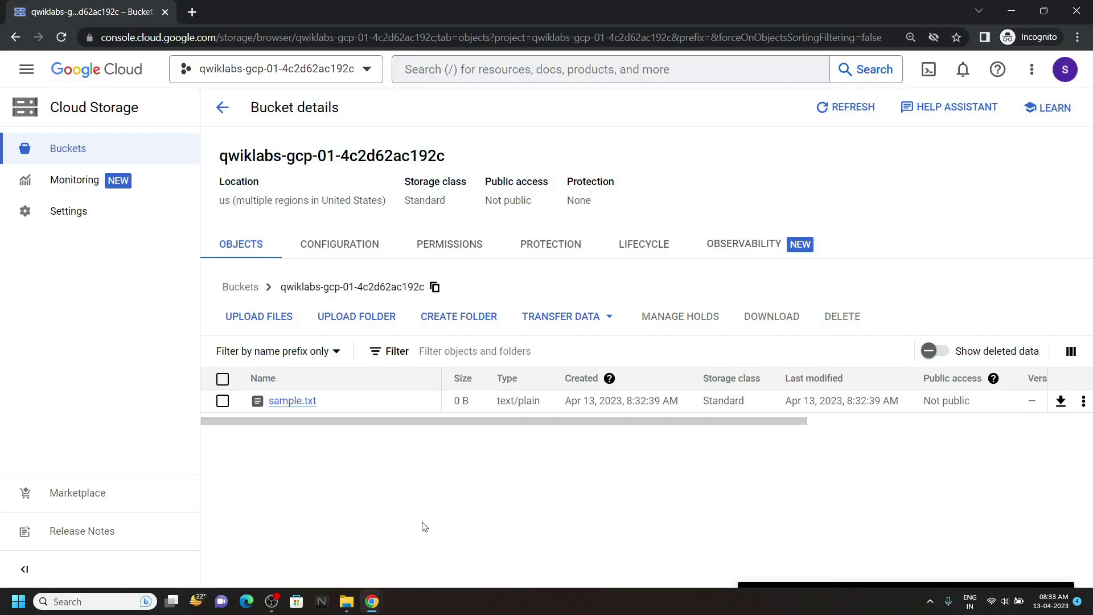
- Open IAM & Admin > IAM to check the second user's Viewer role, glancing at the lab page
left_click(26, 68)
mouse_move(90, 113)
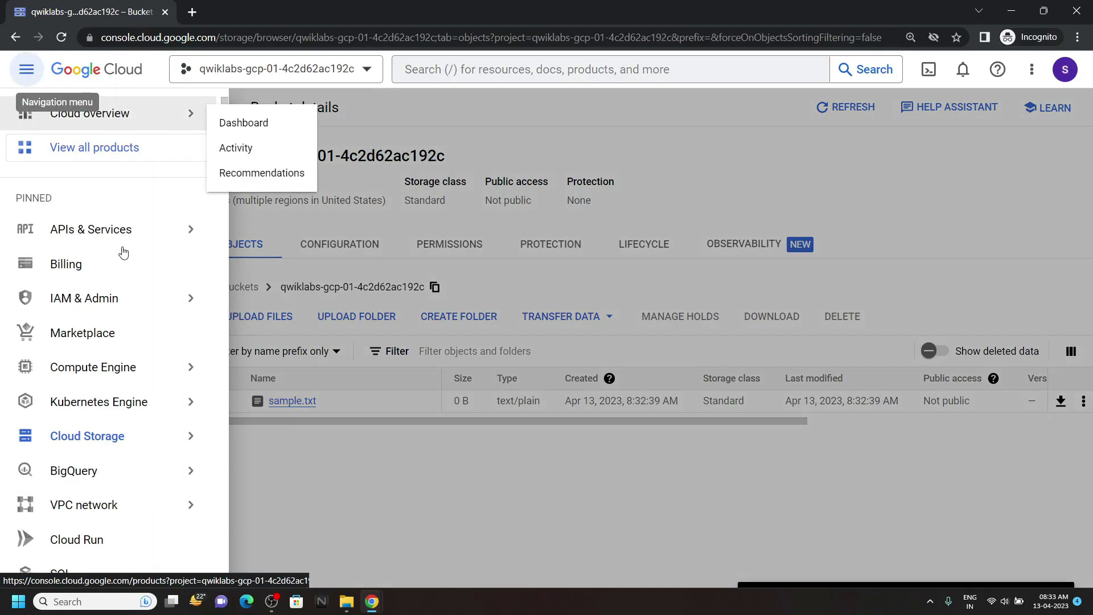
left_click(250, 103)
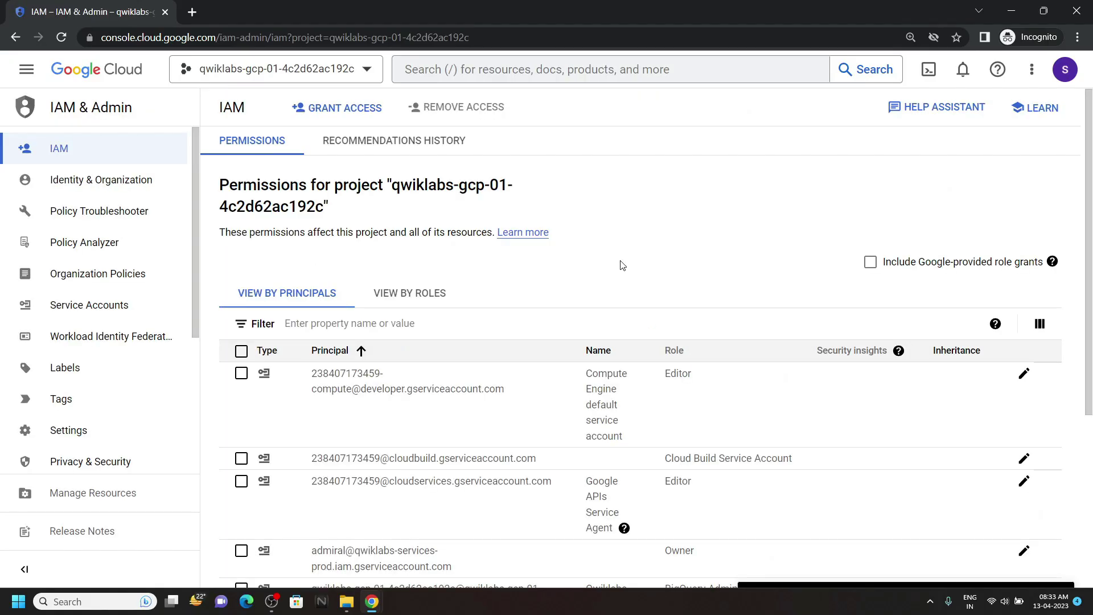
scroll(620, 266, "down", 3)
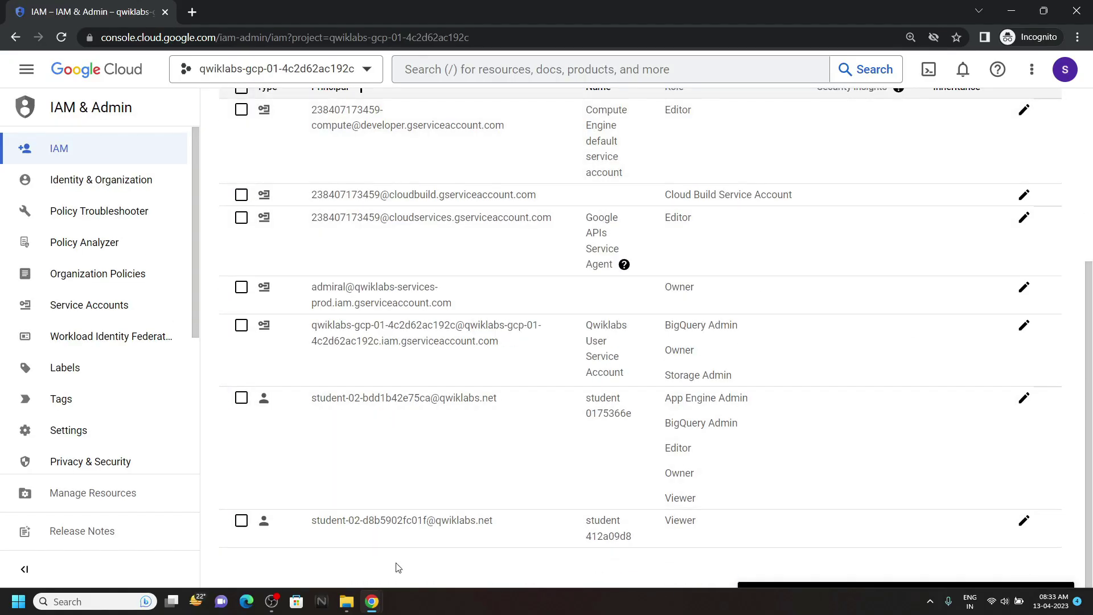
mouse_move(372, 602)
left_click(325, 546)
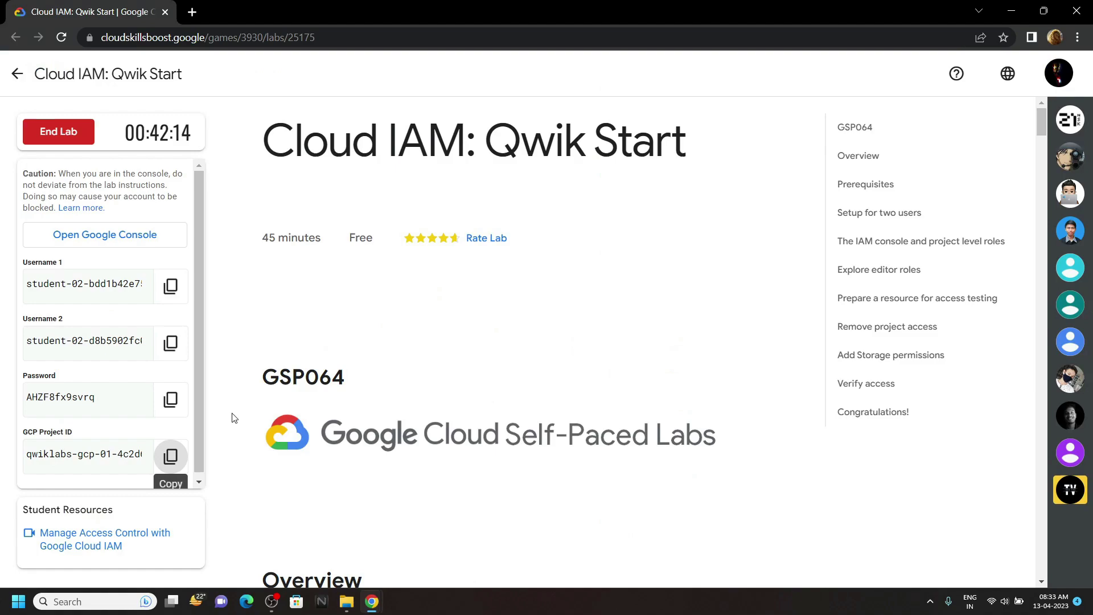
left_click_drag(88, 344, 93, 344)
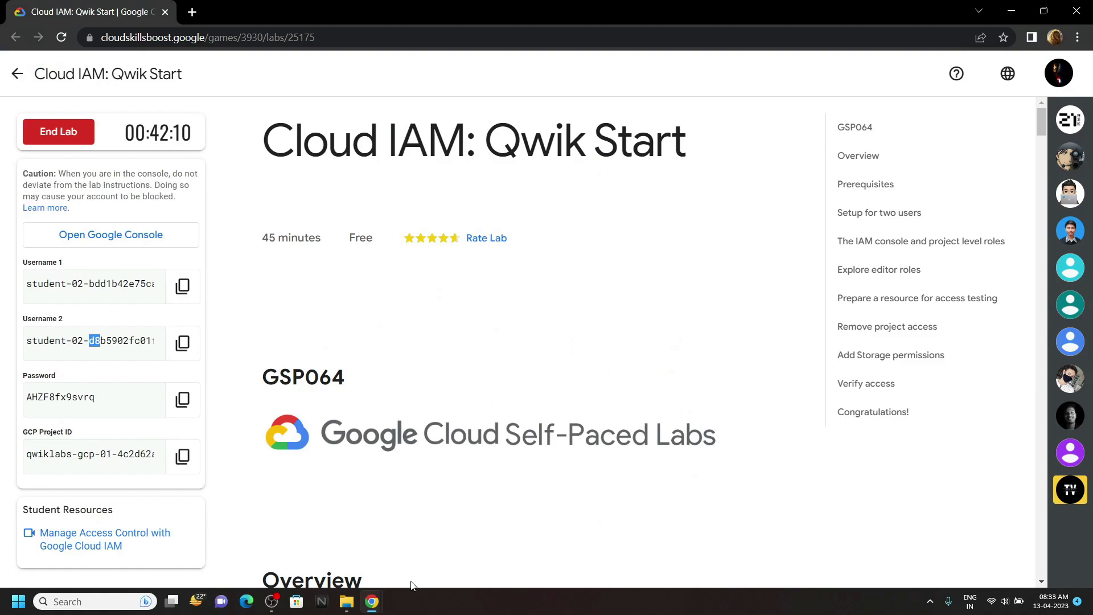
left_click(431, 534)
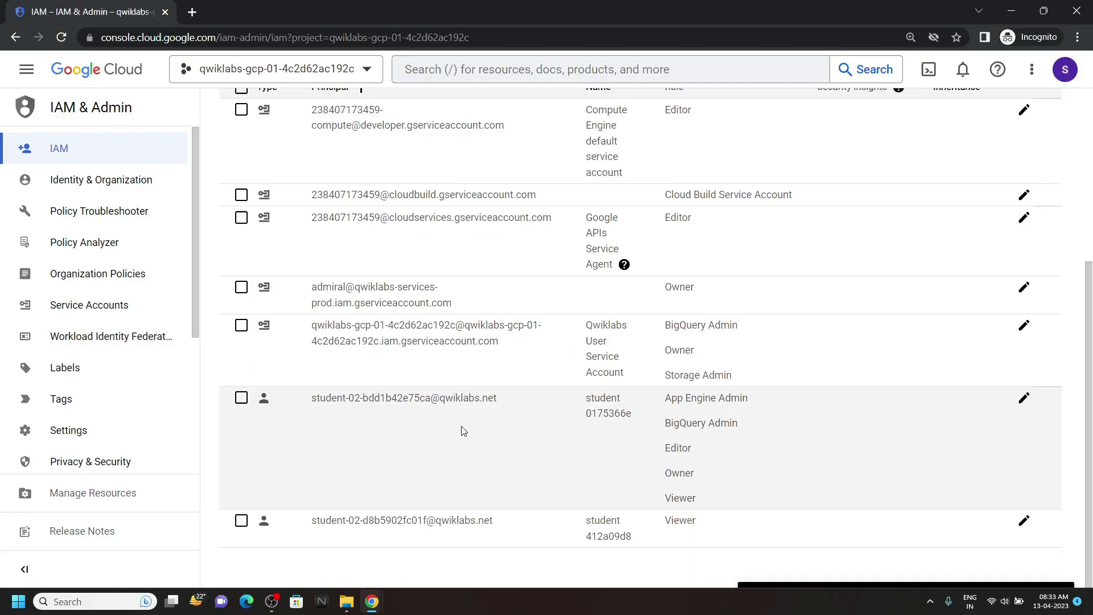
- Delete the Viewer role from the second student user's row and save
left_click_drag(312, 523, 427, 528)
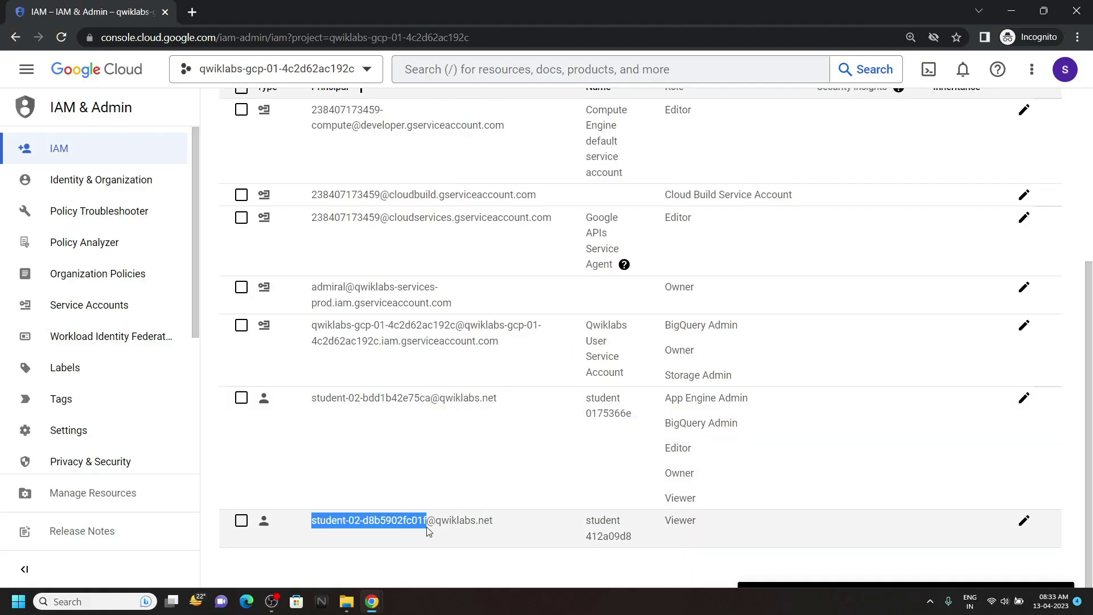
left_click(1024, 522)
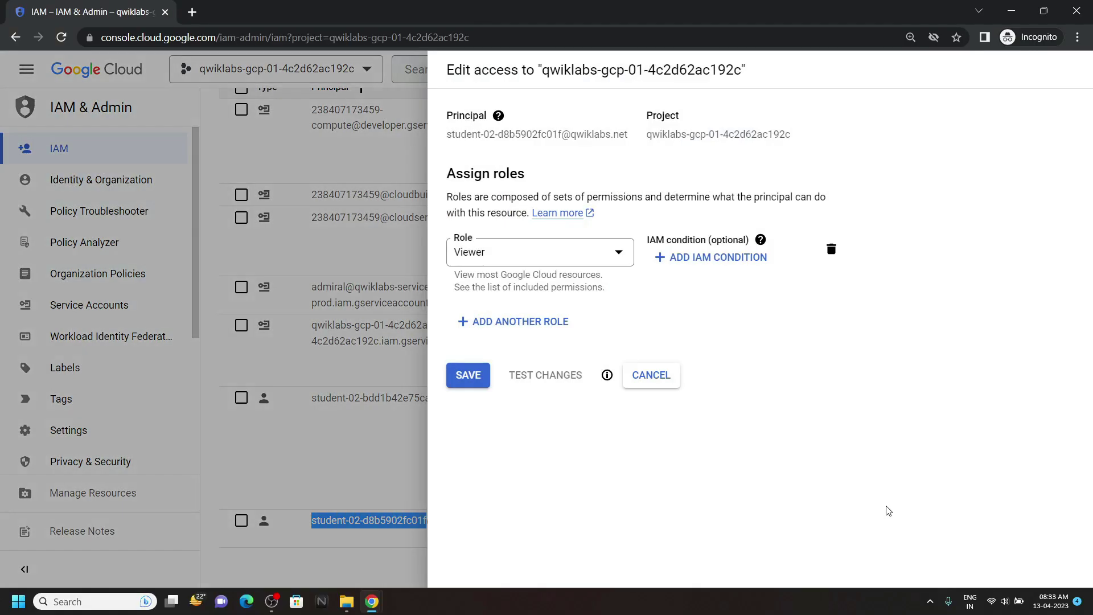
left_click(830, 249)
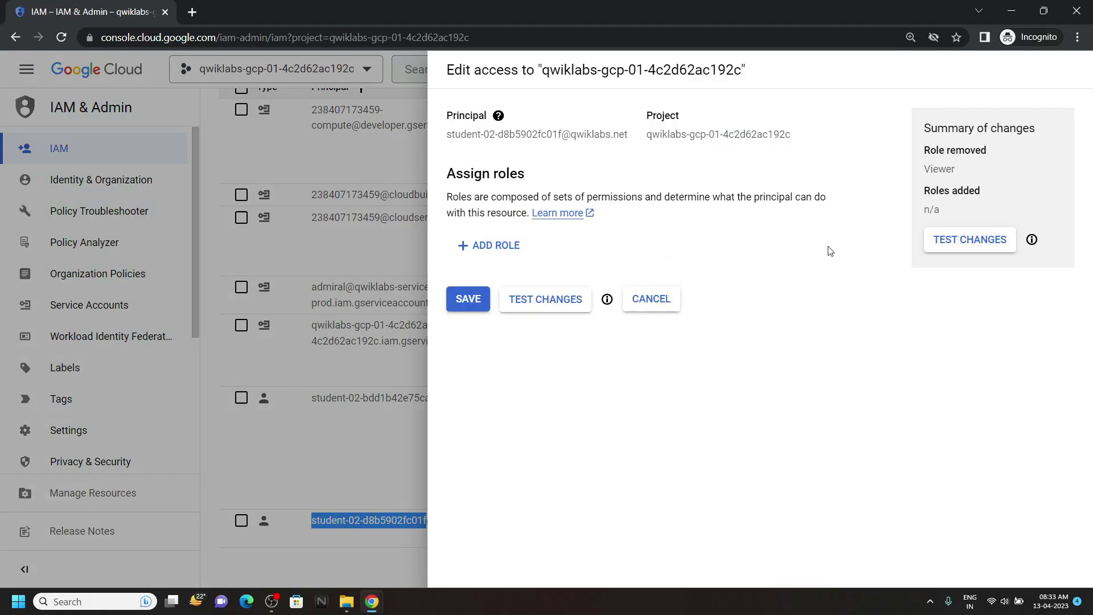
left_click(469, 299)
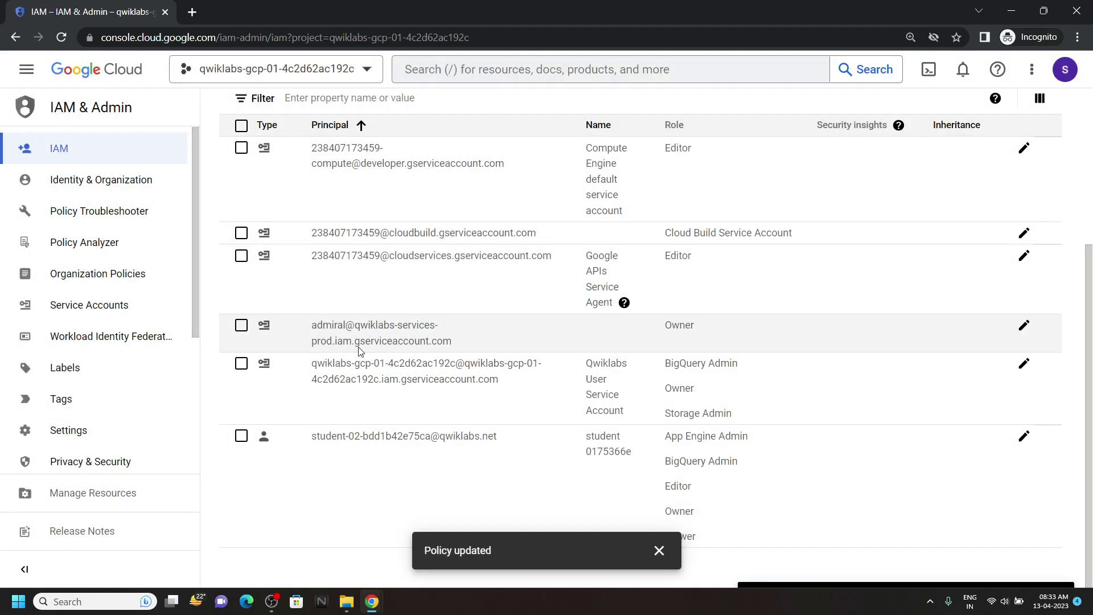
- Run Check my progress for the bucket and access-removal tasks, then copy Username 2
left_click(661, 551)
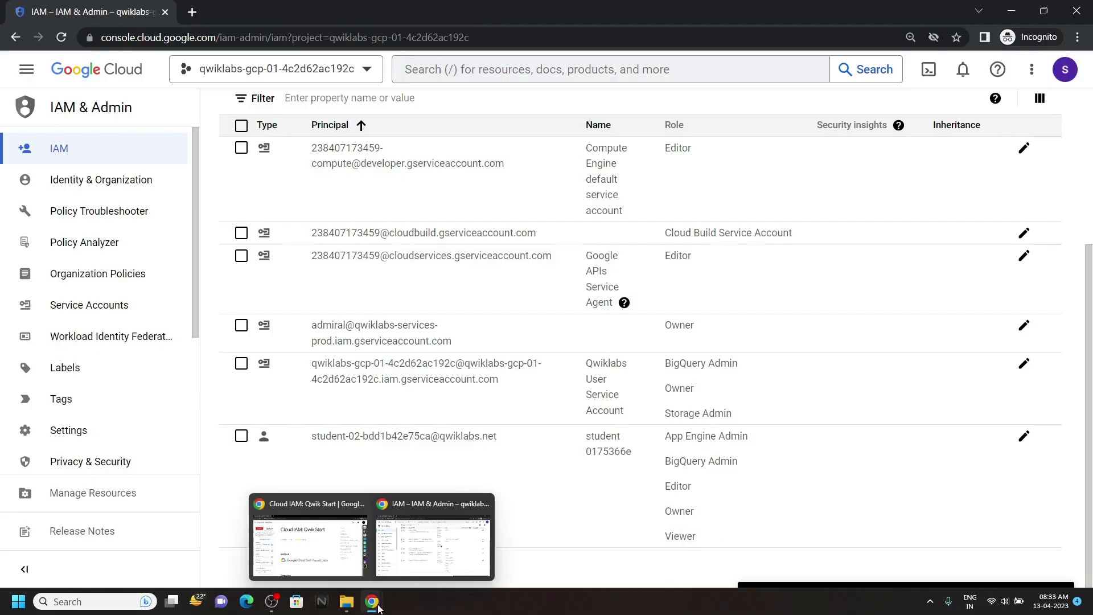
left_click(308, 529)
scroll(495, 376, "down", 5)
scroll(496, 377, "down", 5)
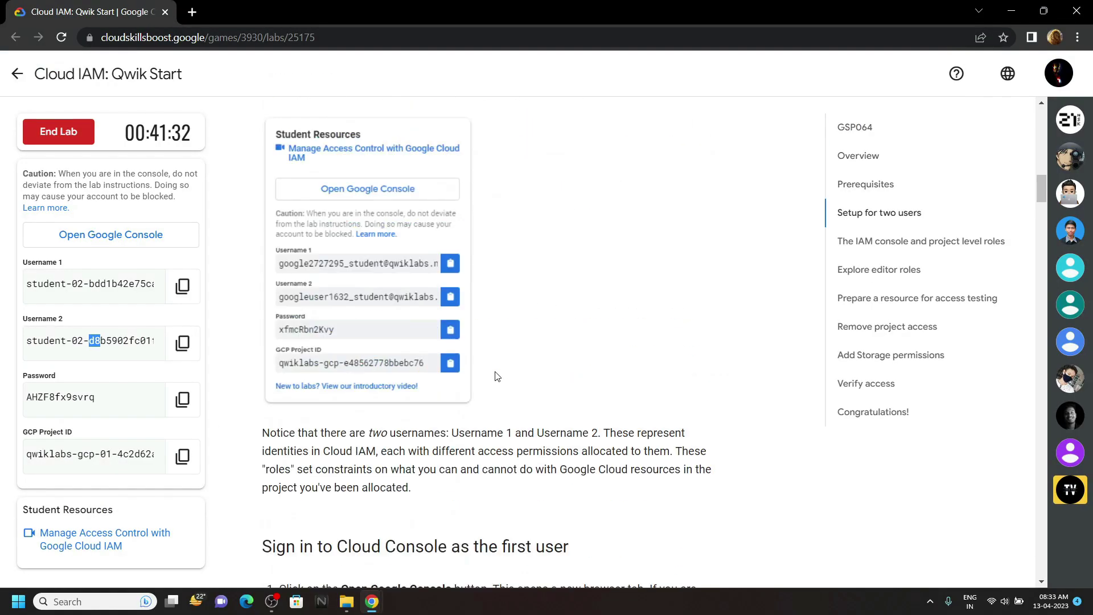
scroll(496, 377, "down", 5)
scroll(495, 377, "down", 5)
scroll(495, 376, "down", 5)
scroll(496, 377, "down", 5)
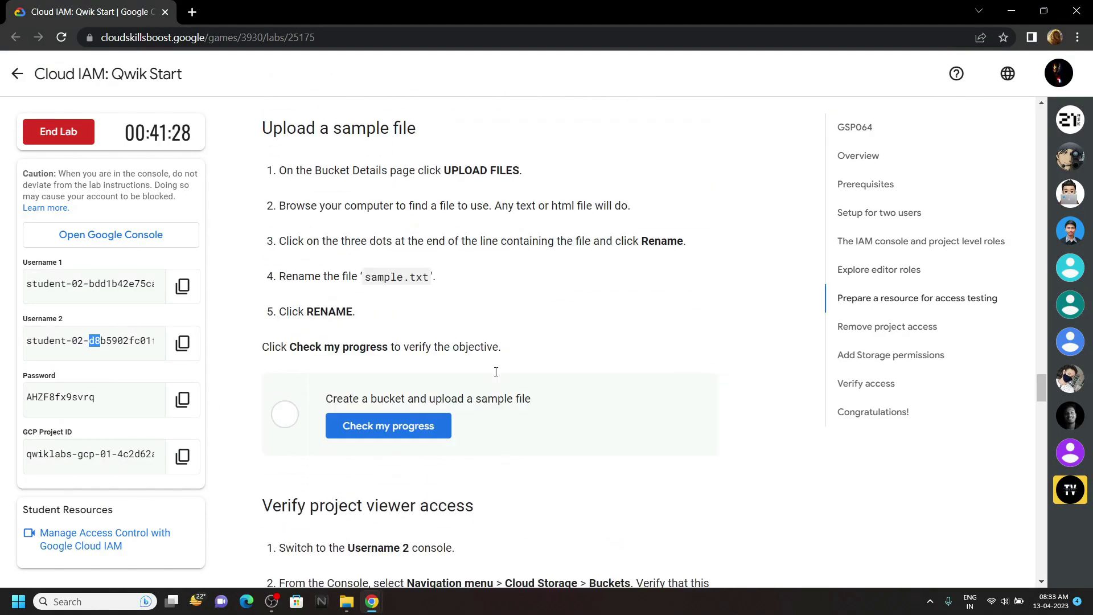
scroll(495, 376, "down", 2)
left_click(420, 208)
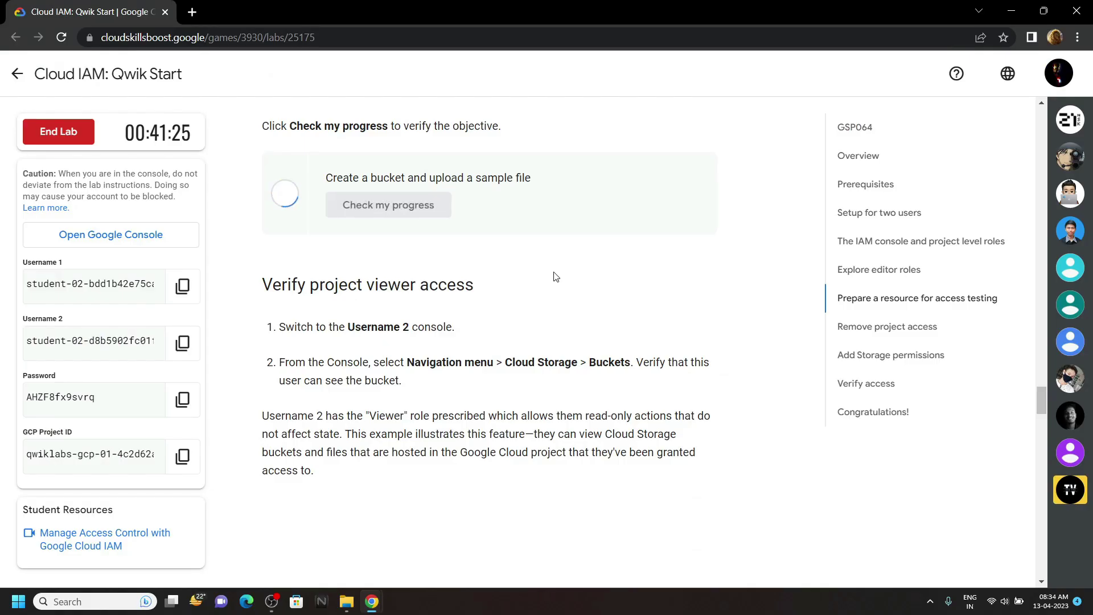
scroll(476, 303, "down", 1)
scroll(475, 304, "down", 5)
scroll(476, 303, "down", 3)
left_click(418, 307)
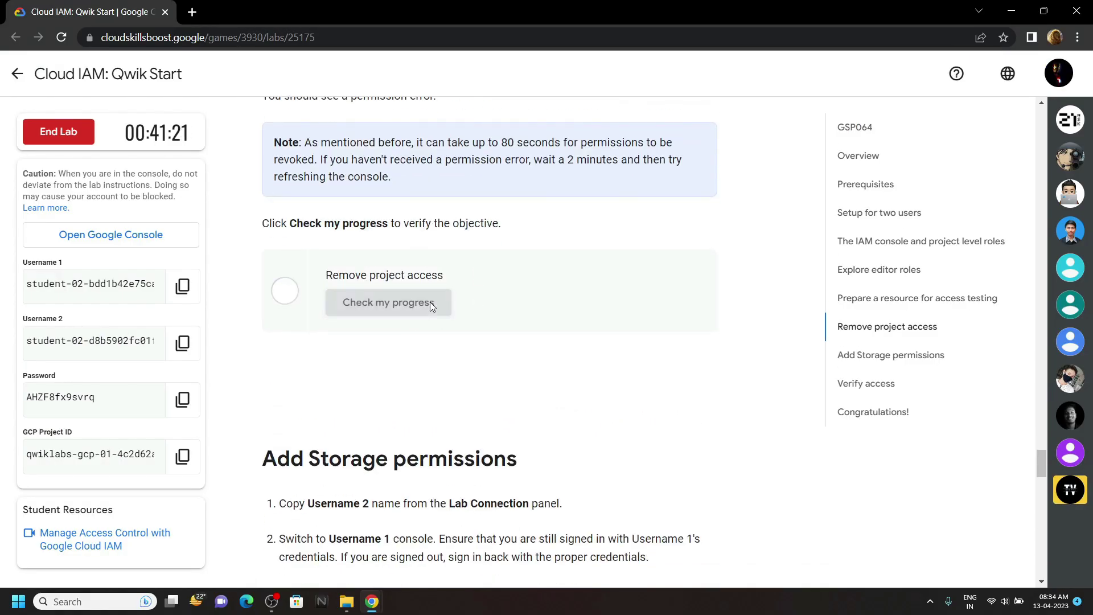
scroll(290, 410, "down", 3)
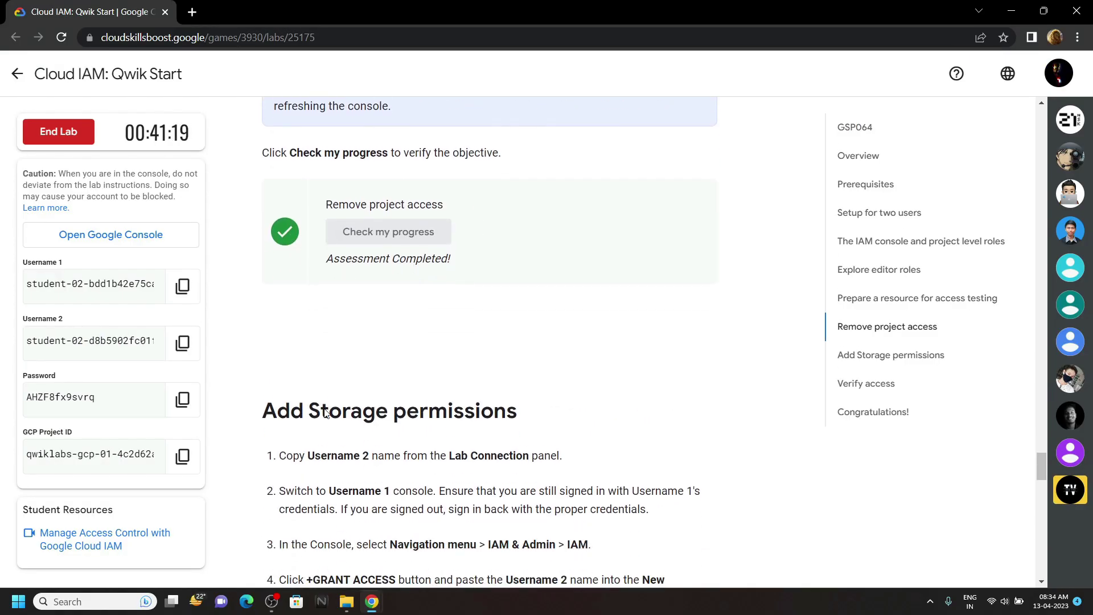
left_click(183, 343)
- Grant Username 2 the Cloud Storage > Storage Object Viewer role and save
mouse_move(372, 601)
left_click(431, 534)
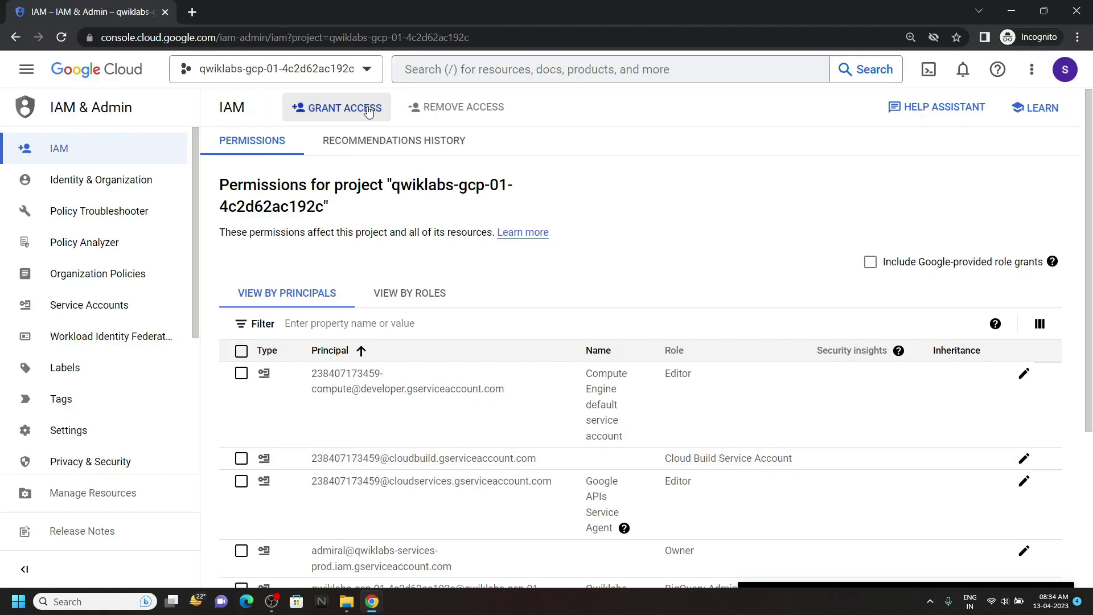
left_click(369, 112)
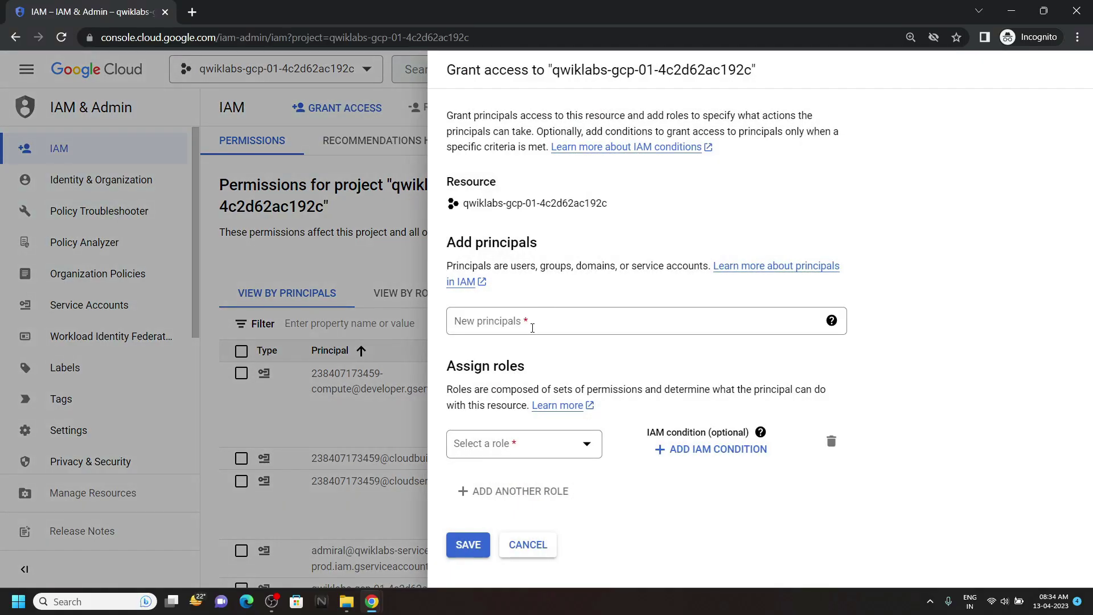
left_click(539, 324)
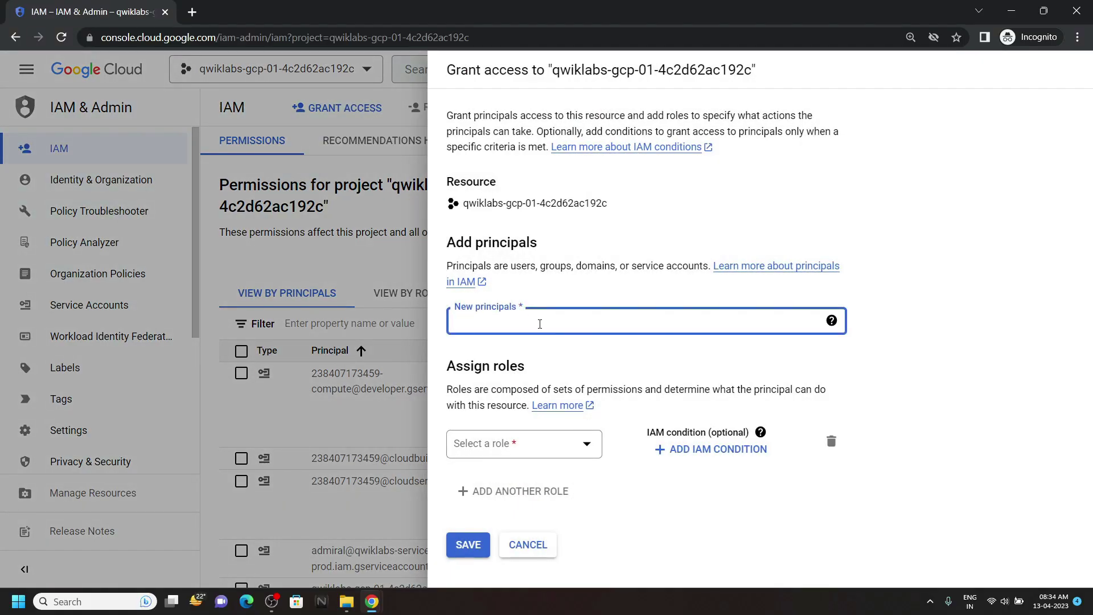
key("ctrl+v")
left_click(521, 456)
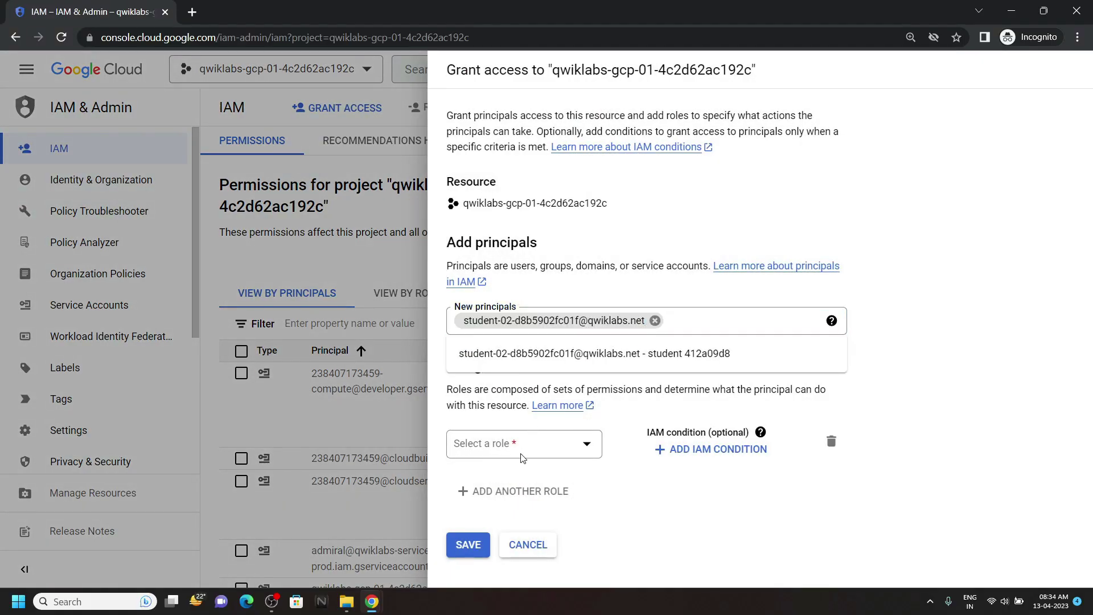
type("s")
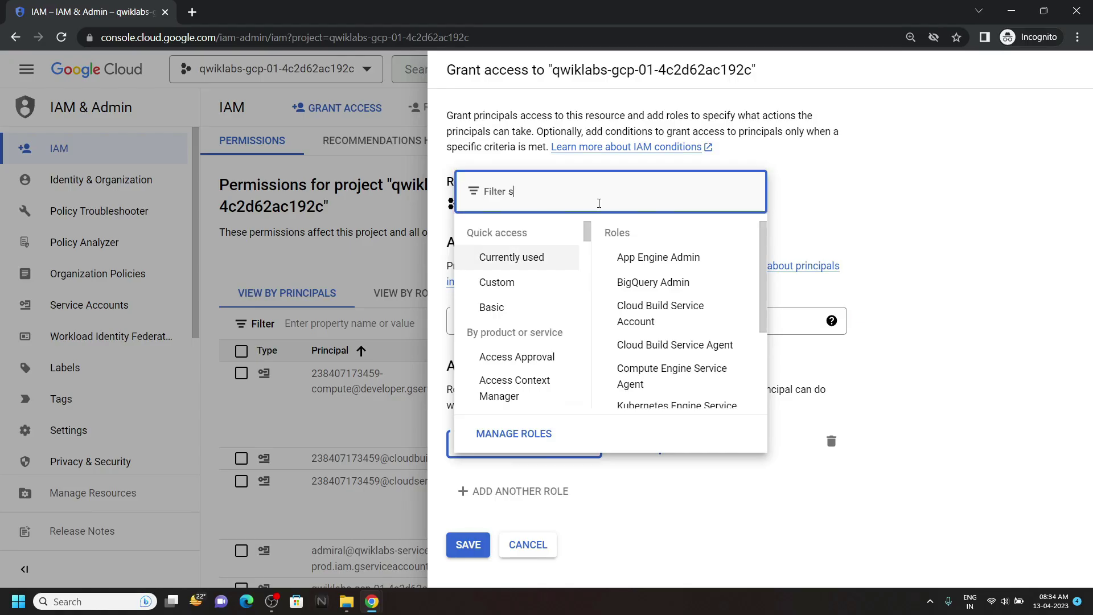
type("torage o")
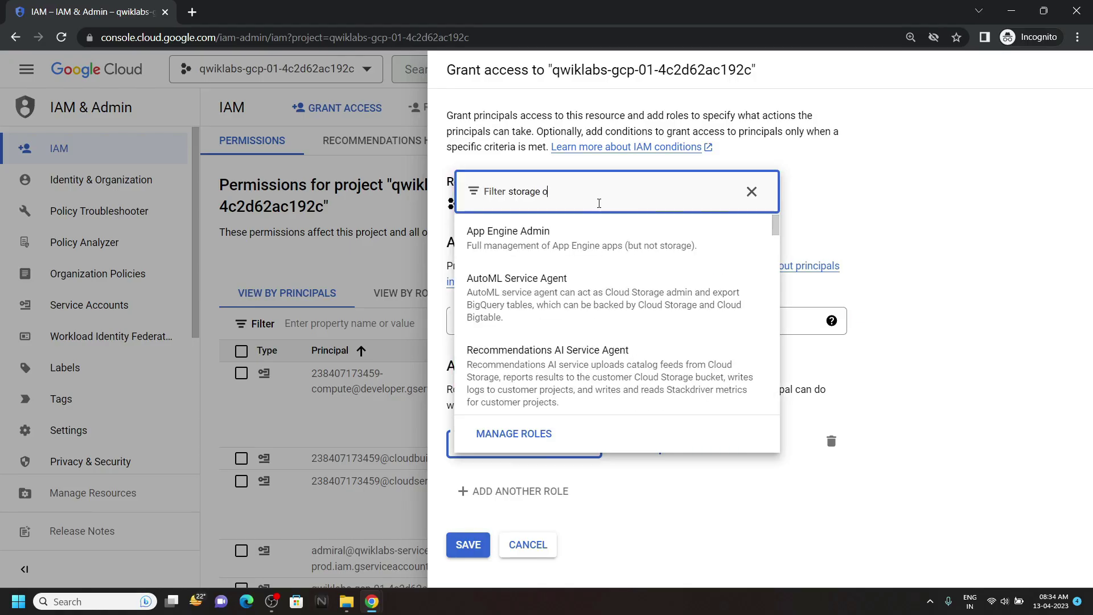
type("bject")
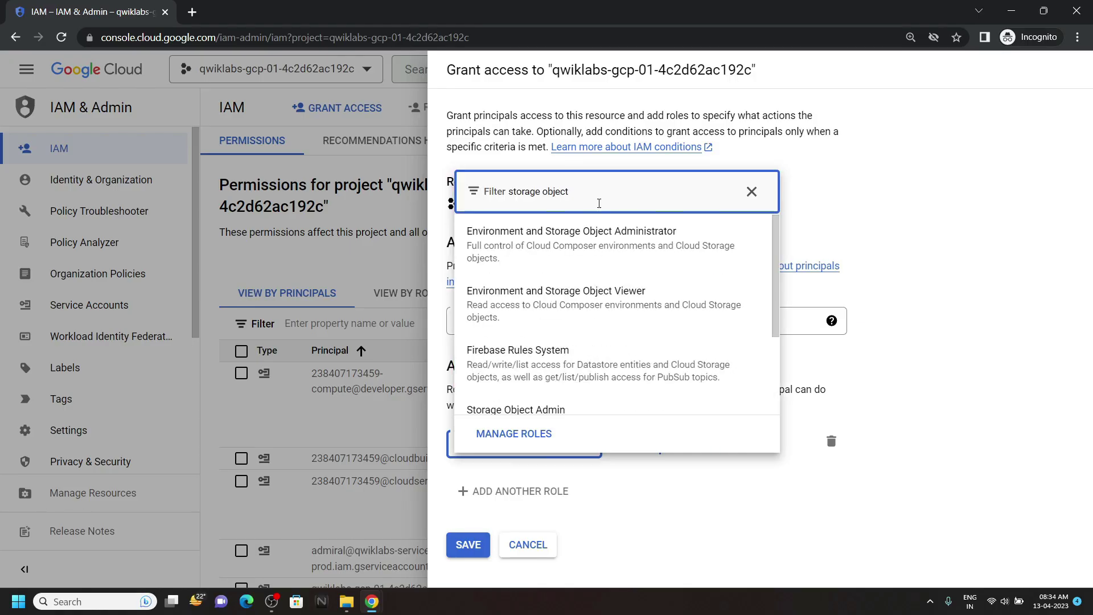
scroll(636, 363, "down", 2)
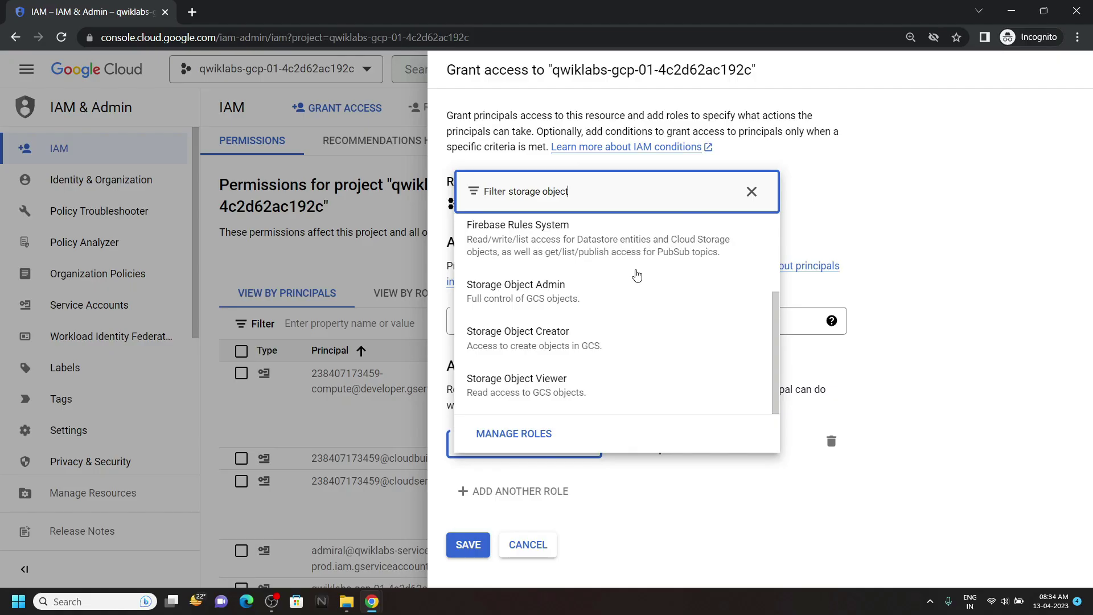
left_click(612, 387)
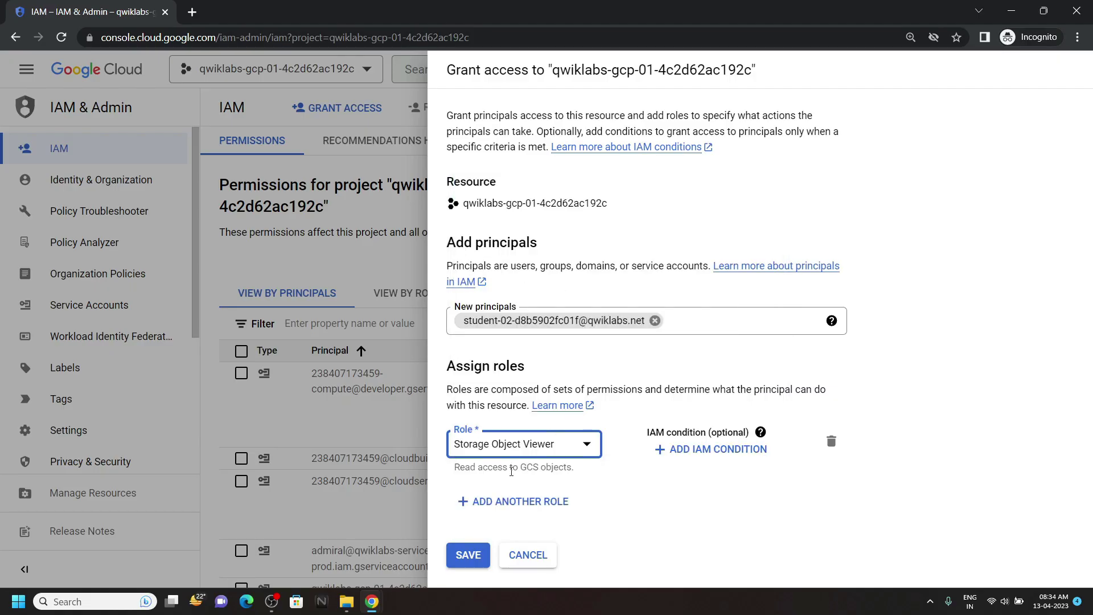
left_click(465, 554)
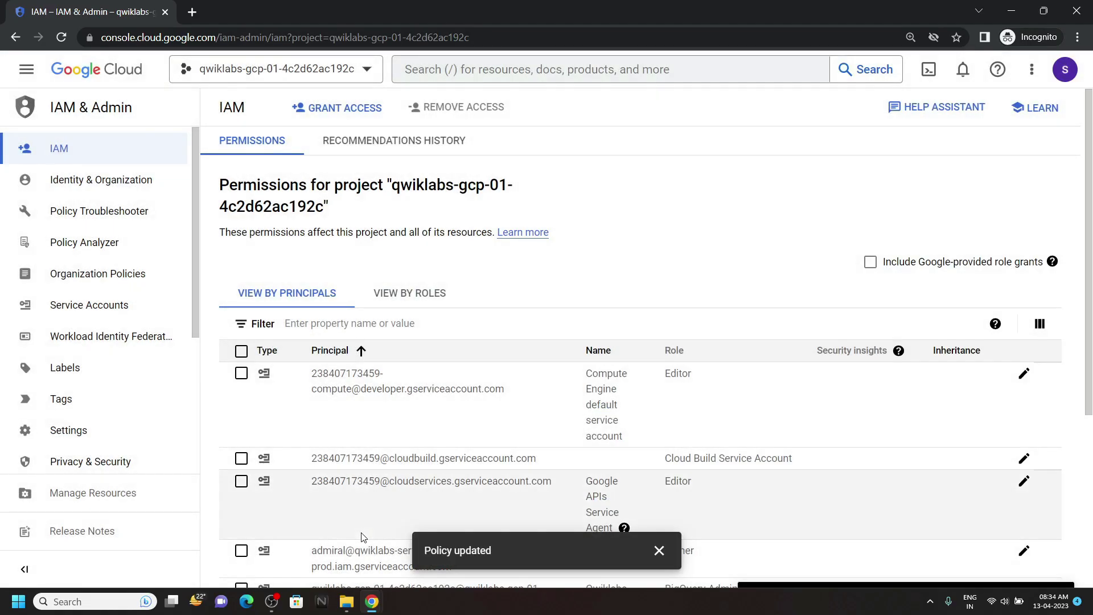
mouse_move(372, 602)
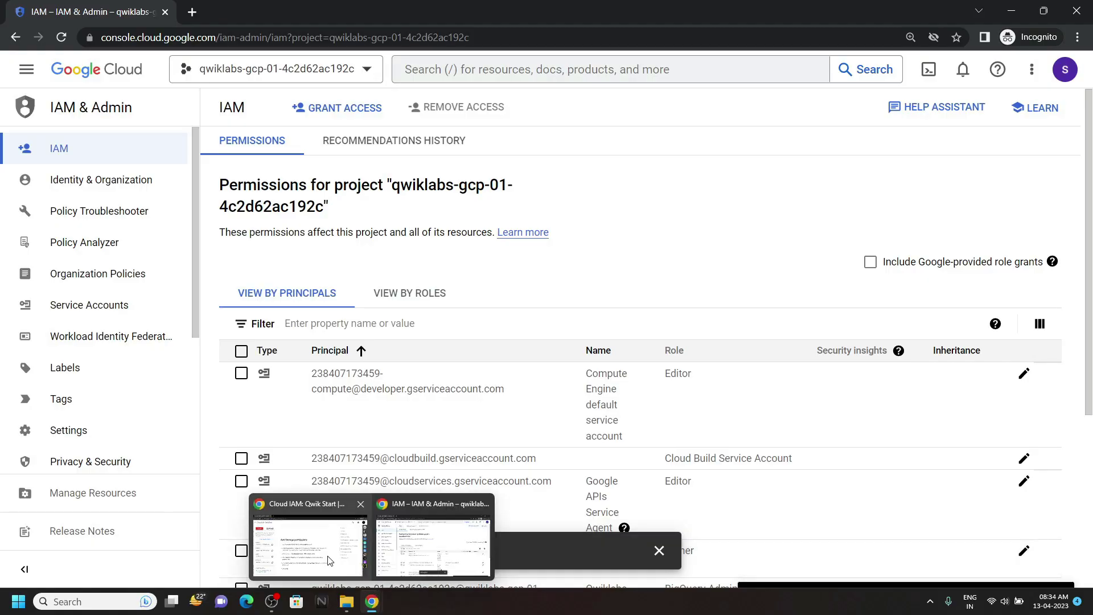
- Run the Add Storage permissions progress check in the lab tab, retrying after the error
left_click(329, 547)
scroll(328, 561, "down", 5)
scroll(466, 427, "down", 2)
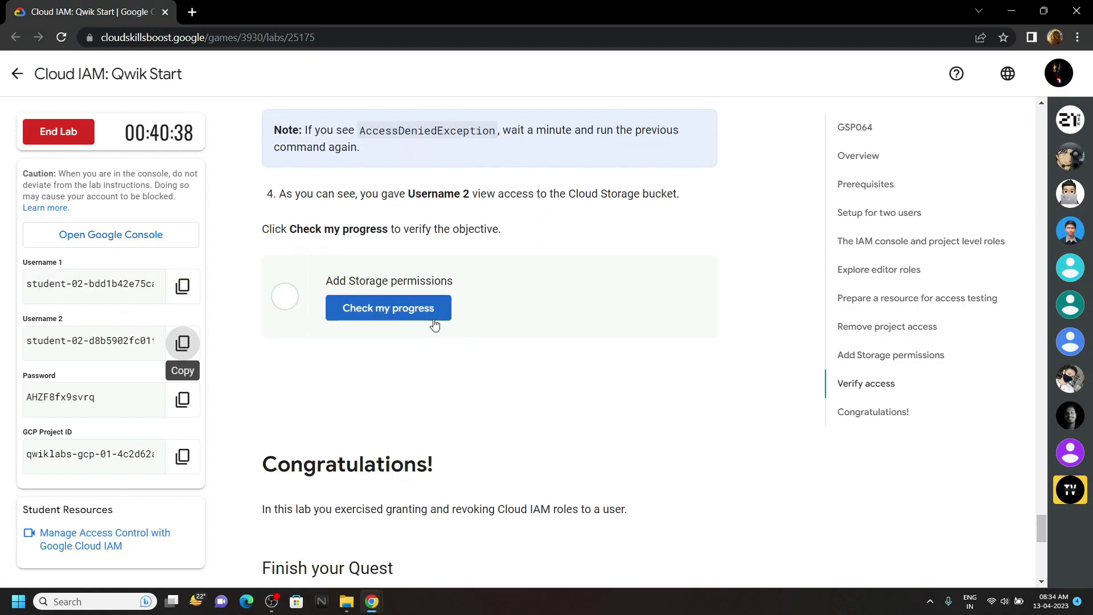
left_click(426, 313)
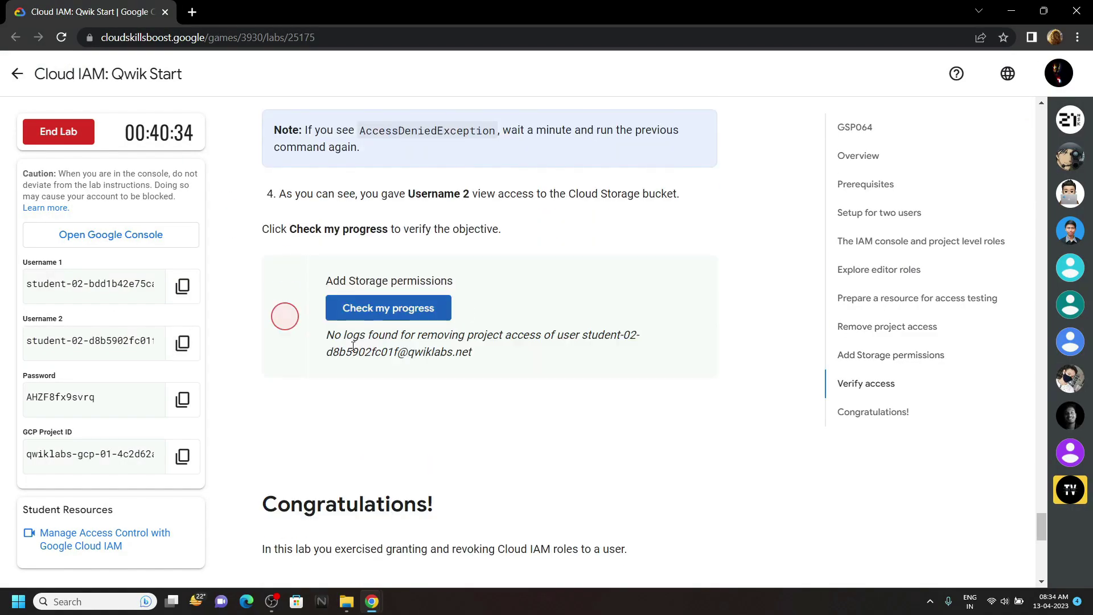
left_click(390, 311)
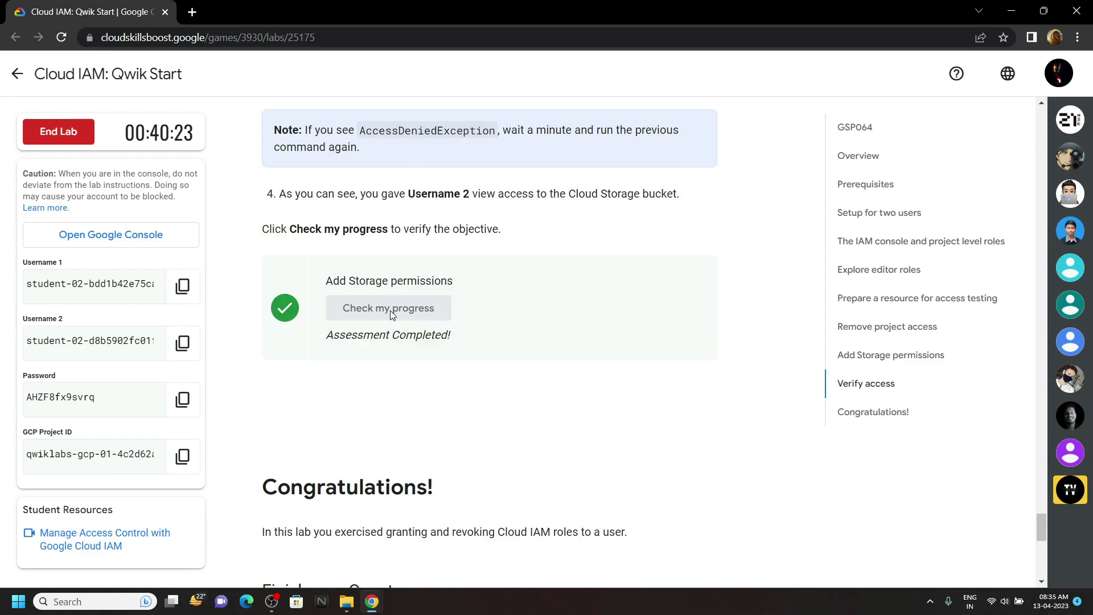
scroll(297, 361, "down", 2)
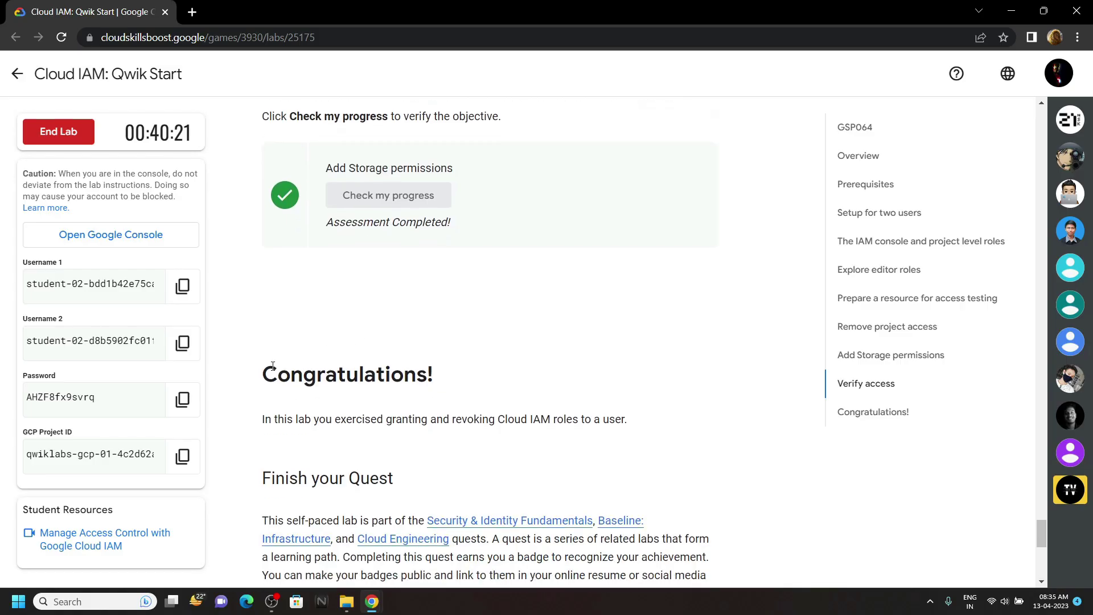
- End the lab from the Congratulations section and confirm with Submit
left_click_drag(268, 367, 460, 397)
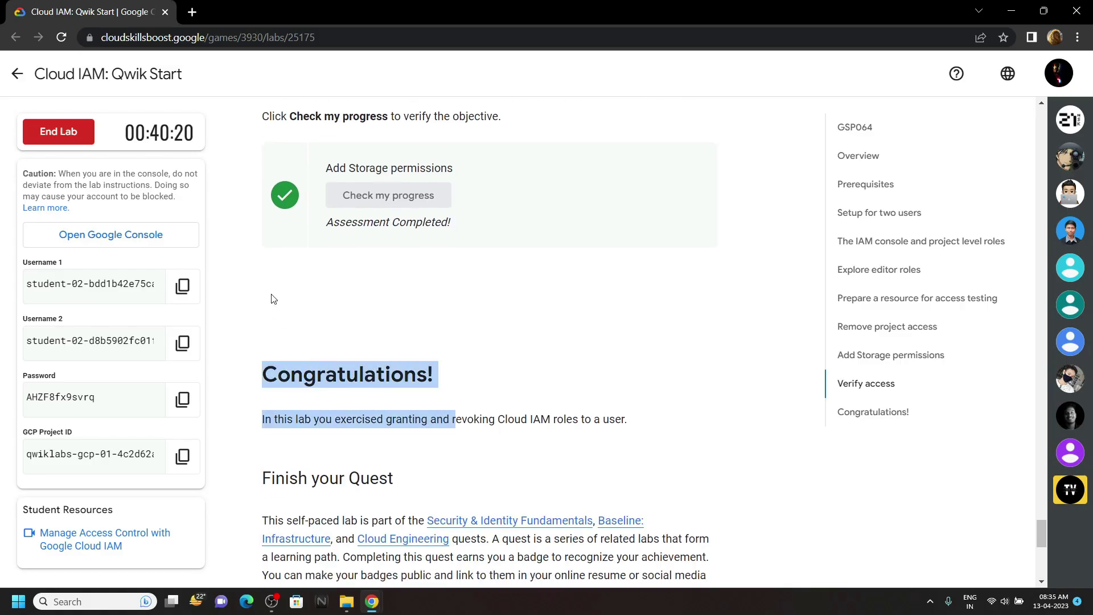
left_click(47, 137)
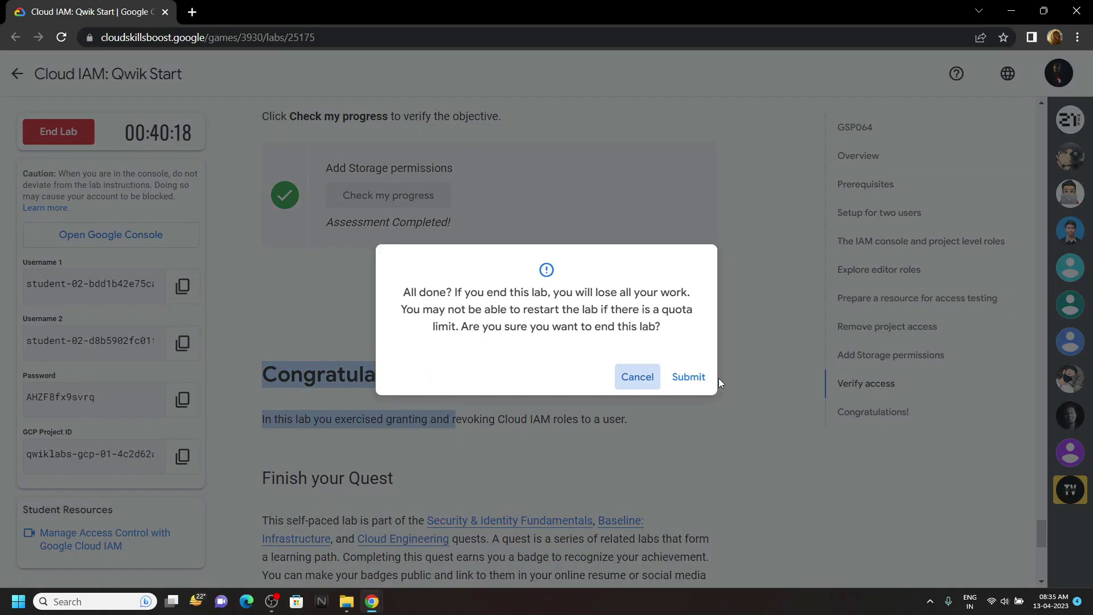
left_click(692, 378)
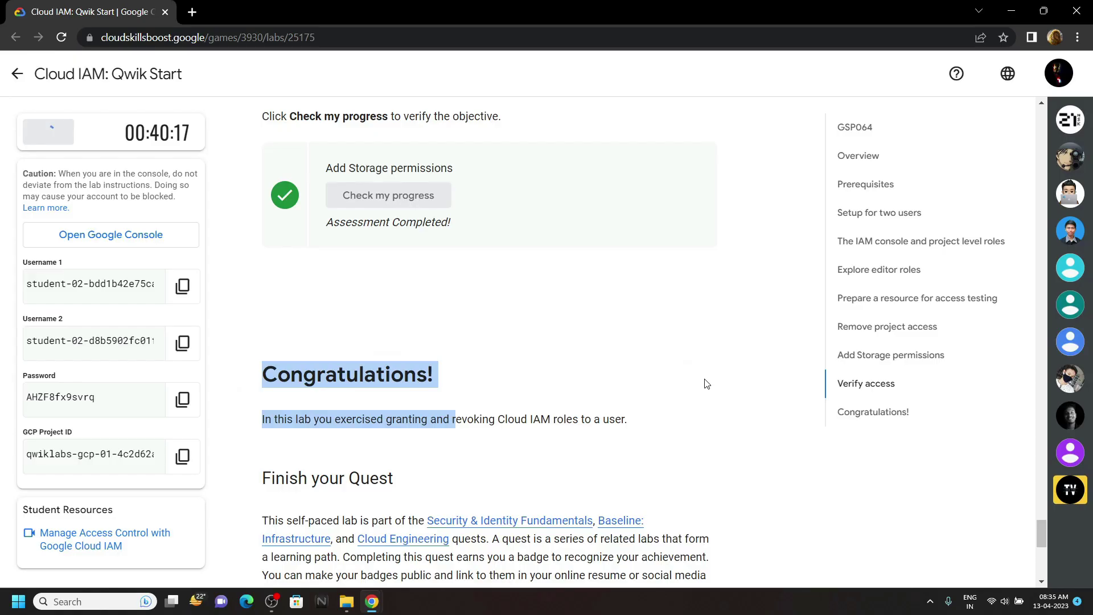
left_click(440, 352)
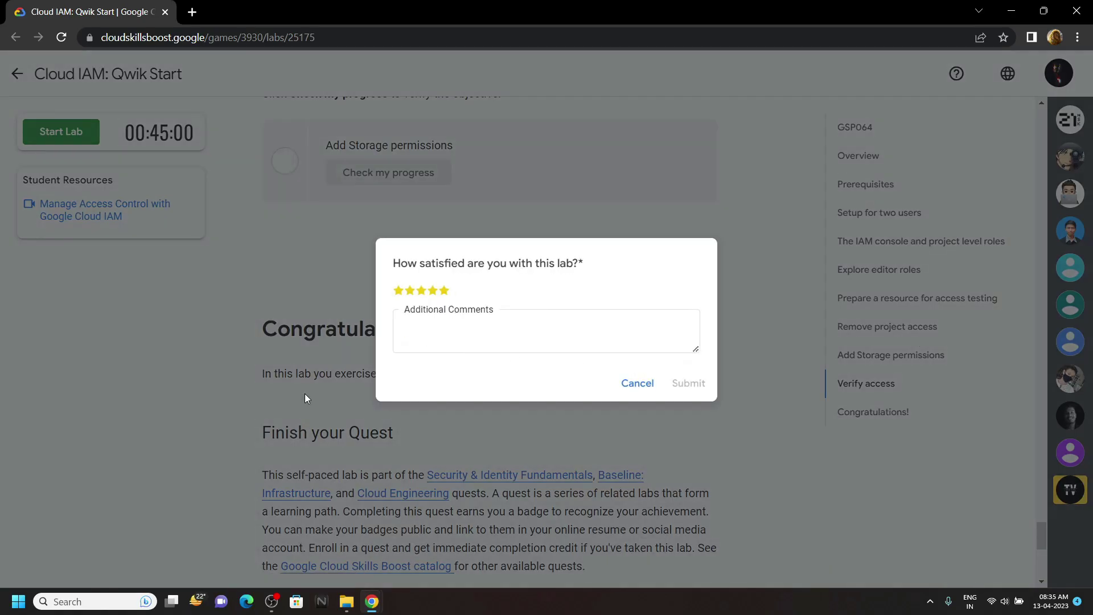